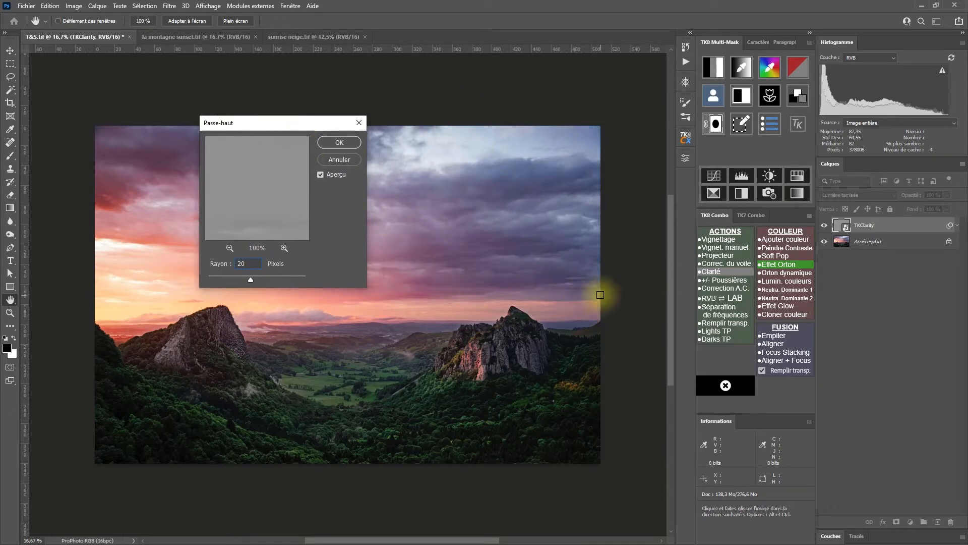
Apply the High Pass filter with a 20-pixel radius and compare the whole image with and without the Clarity layer.
click(340, 143)
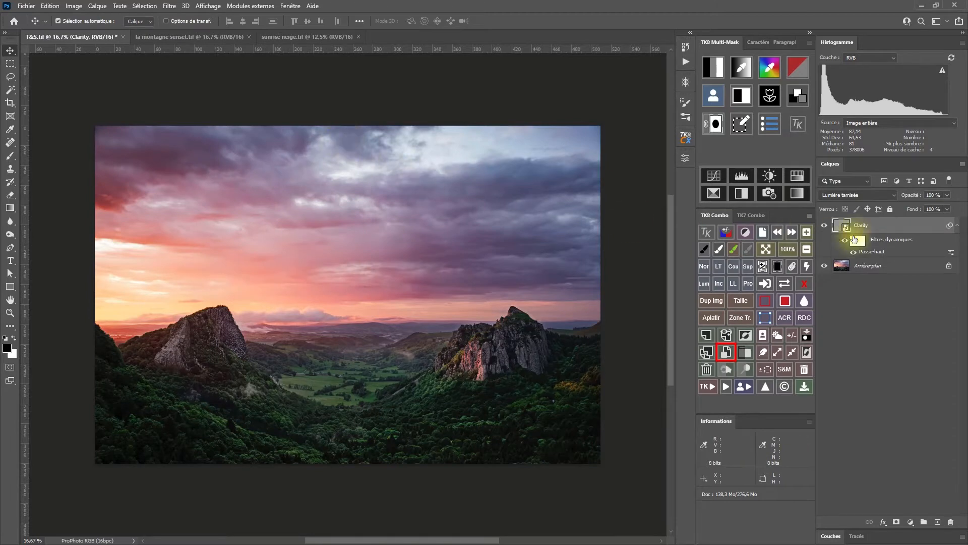
click(824, 225)
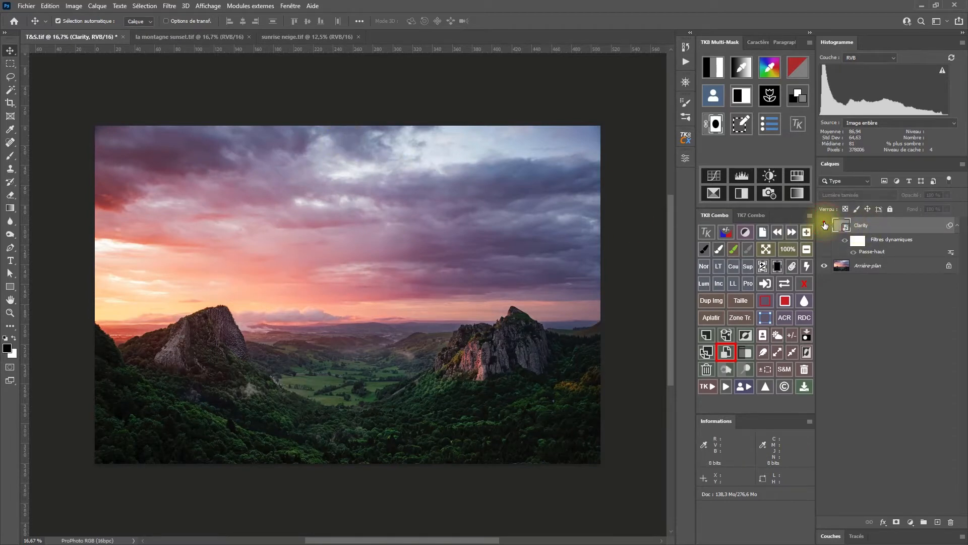
click(825, 225)
click(824, 224)
click(825, 225)
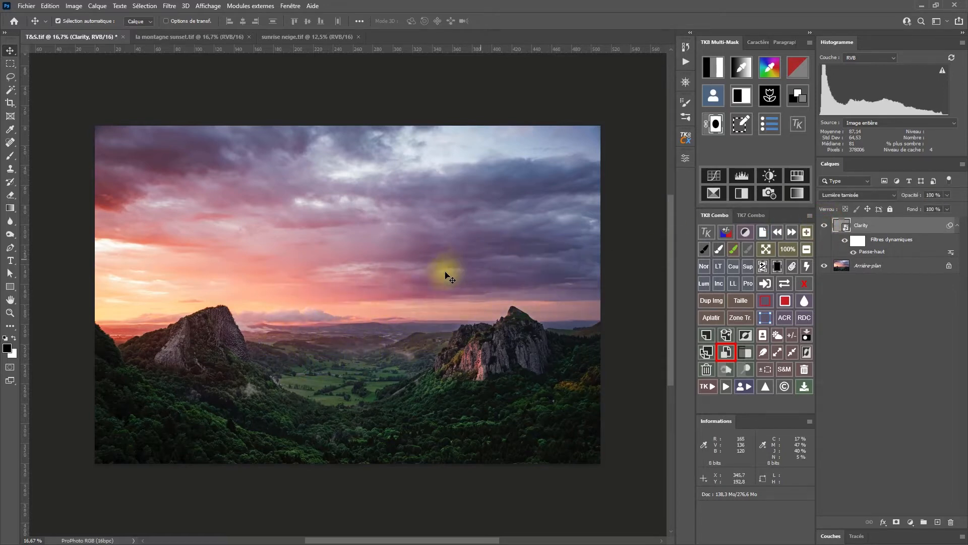
click(825, 228)
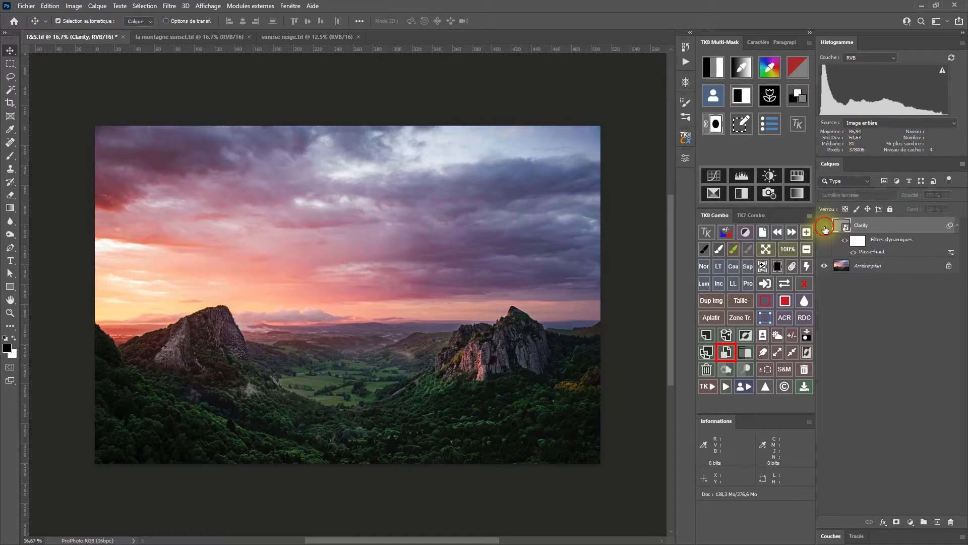
Examine the right-hand rock at 50% zoom with the Clarity layer shown and hidden.
key(z)
drag(529, 369, 519, 328)
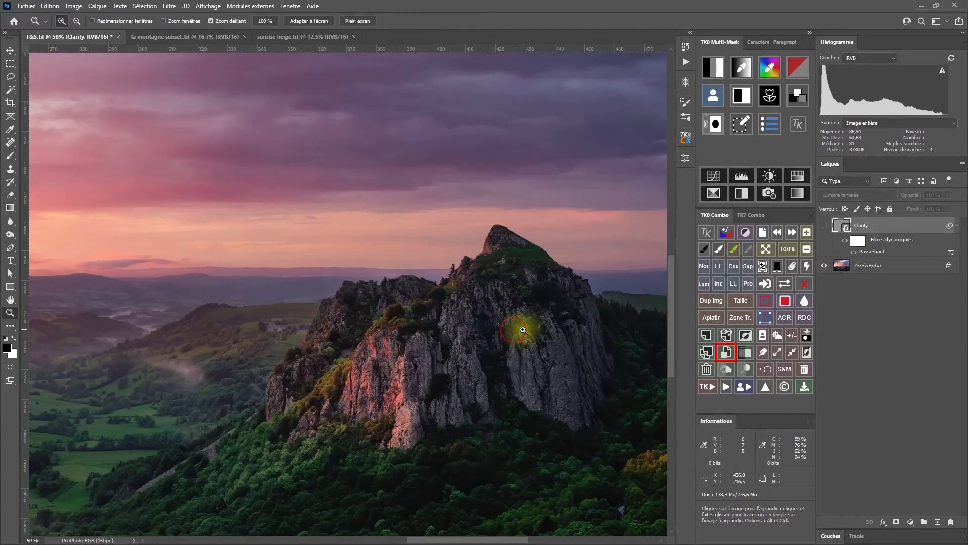
click(826, 226)
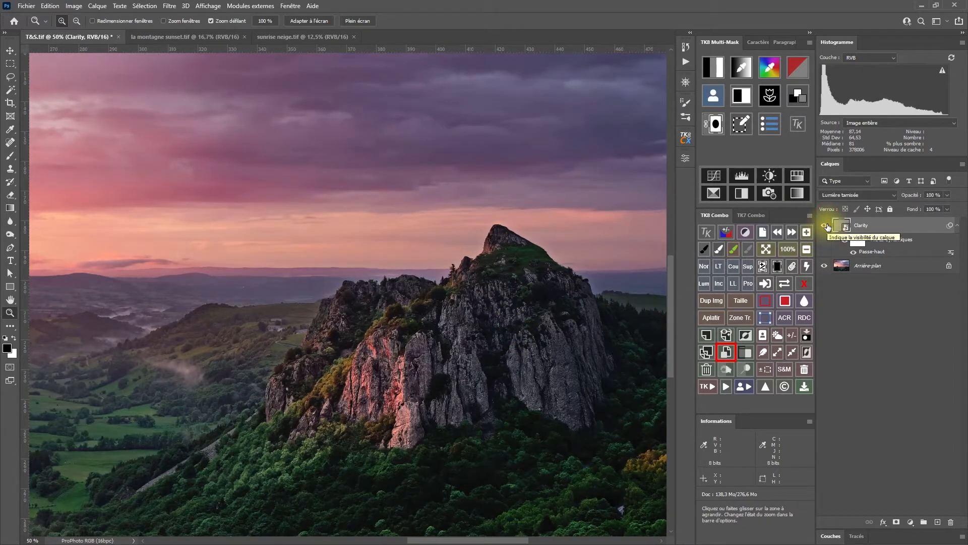
click(826, 227)
click(826, 226)
Inspect the rock's summit edges at 100% zoom with the Clarity layer shown and hidden.
click(508, 259)
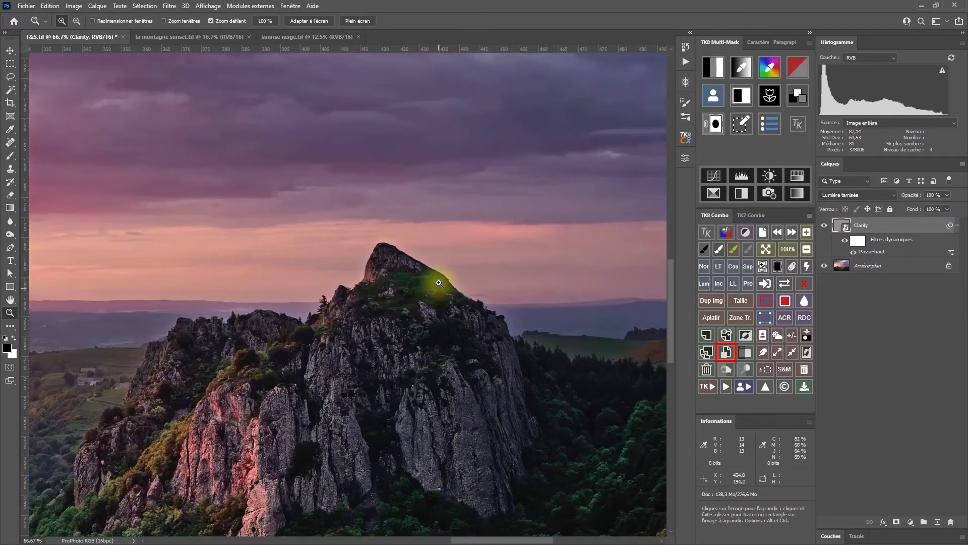
click(439, 283)
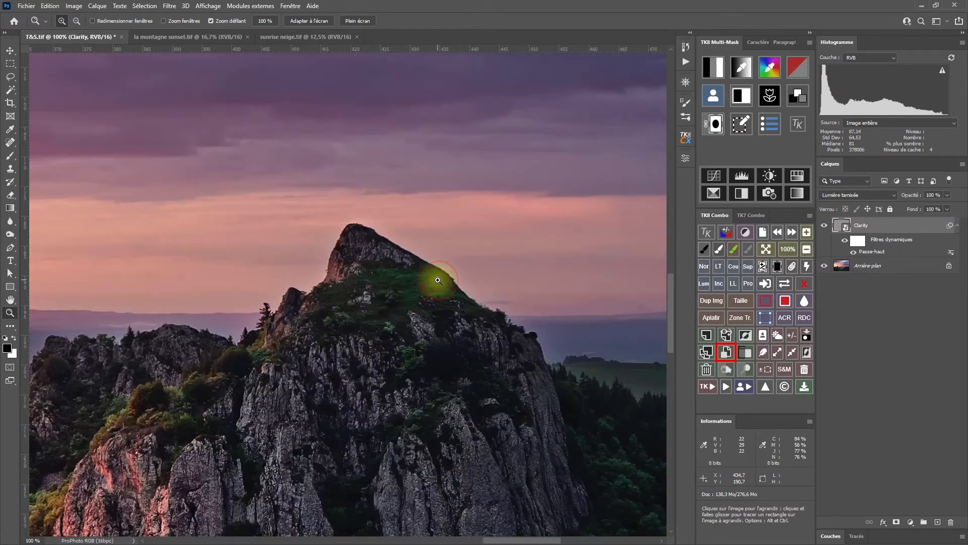
click(425, 280)
alt+click(425, 279)
key(space)
drag(420, 283, 434, 327)
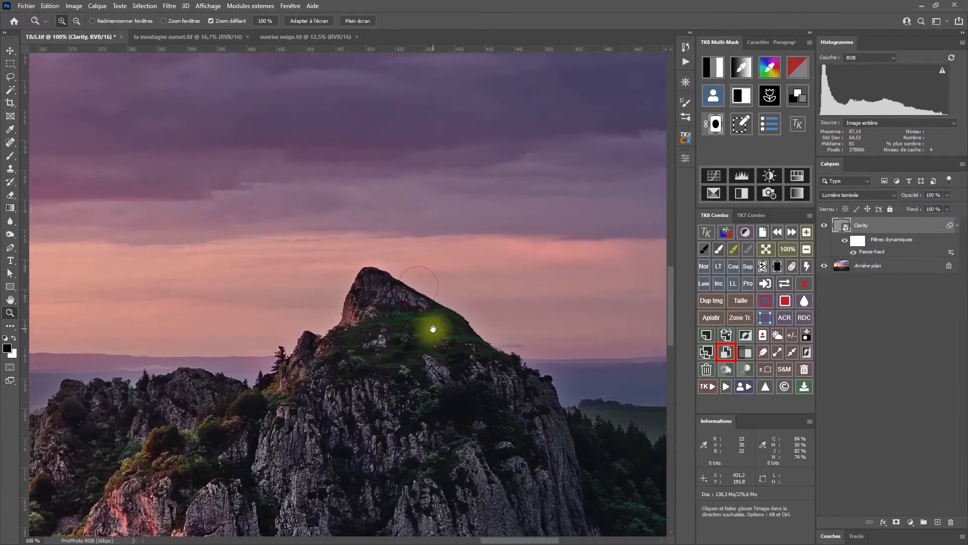
click(825, 227)
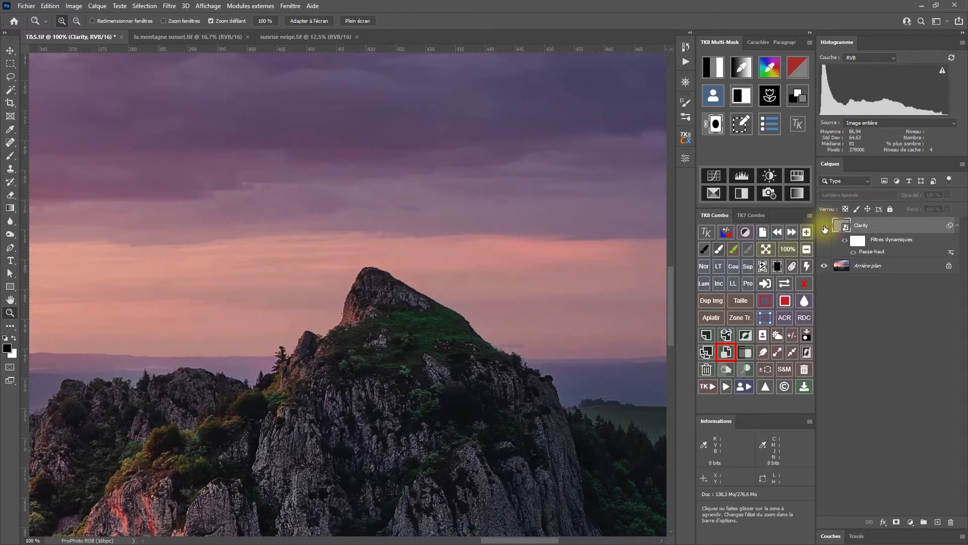
click(825, 228)
click(825, 228)
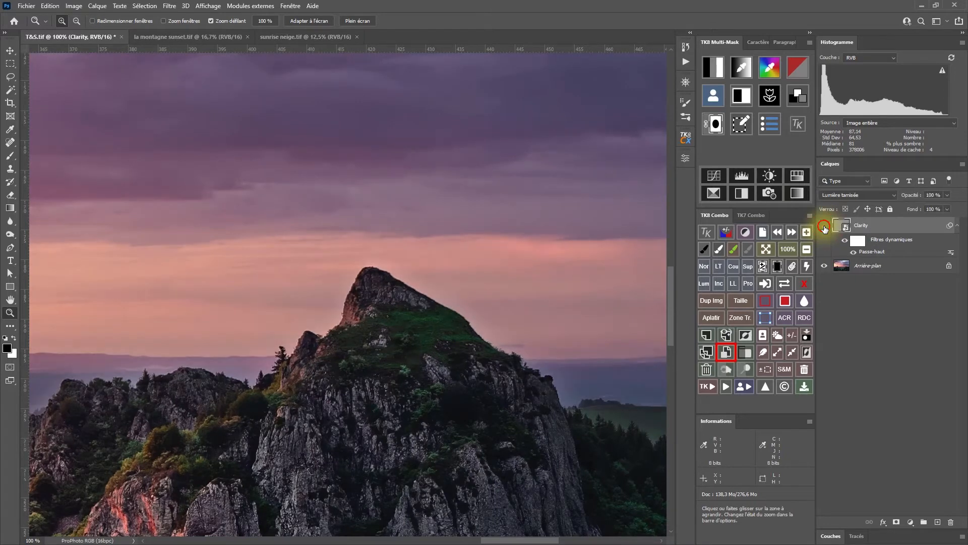
click(825, 228)
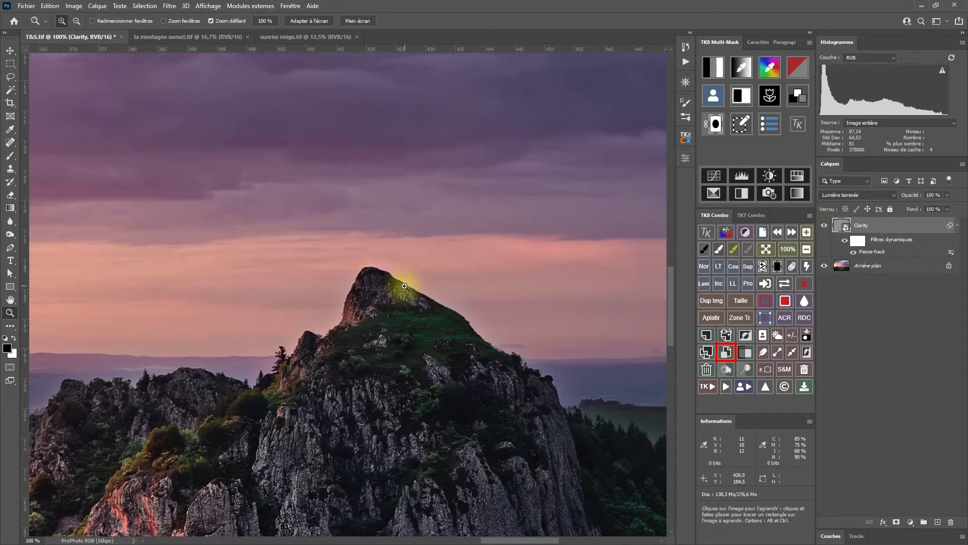
Compare the clouds above the right-hand rock at 50% zoom with and without the Clarity layer.
alt+click(406, 334)
alt+click(403, 335)
drag(439, 333, 468, 310)
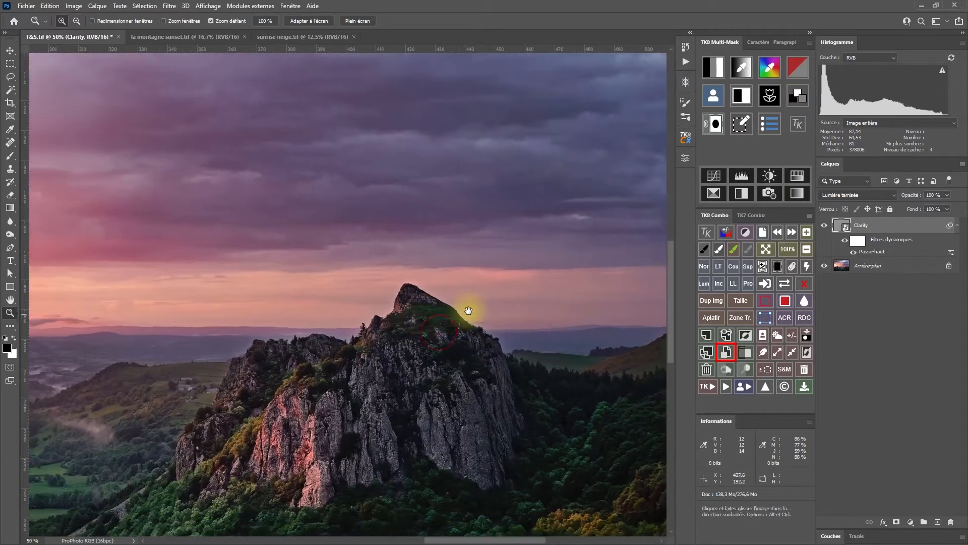
drag(611, 231, 615, 335)
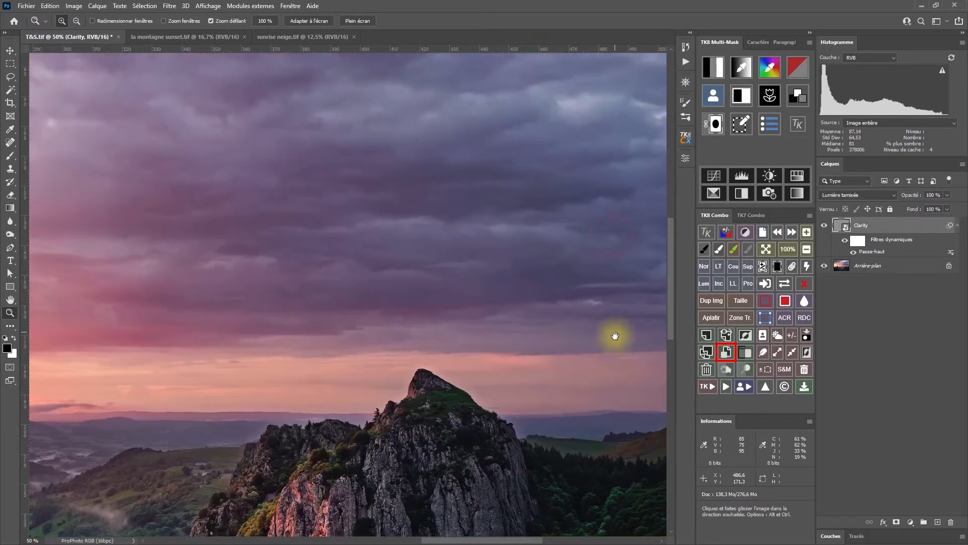
click(824, 225)
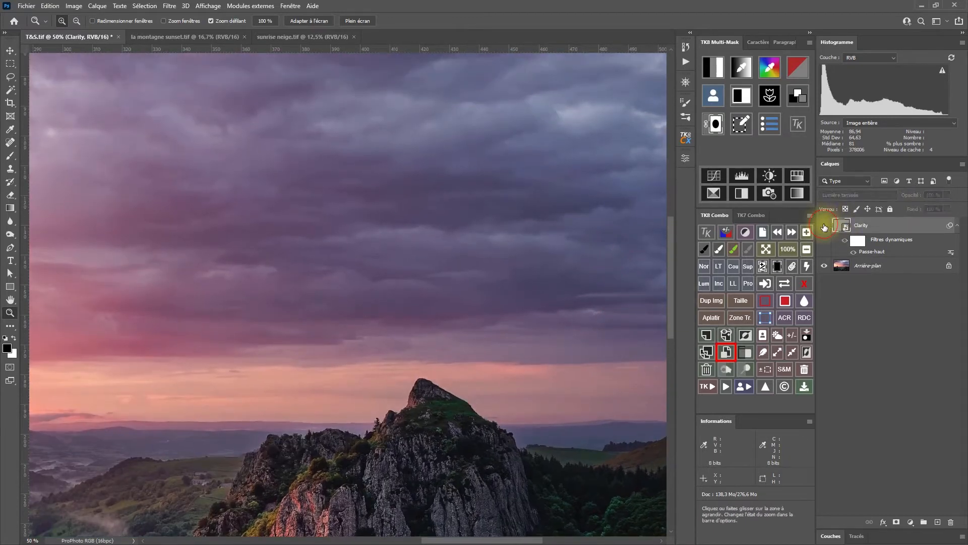
click(824, 226)
Compare the misty valley and horizon with and without the Clarity layer, leaving the layer hidden.
drag(385, 346, 525, 310)
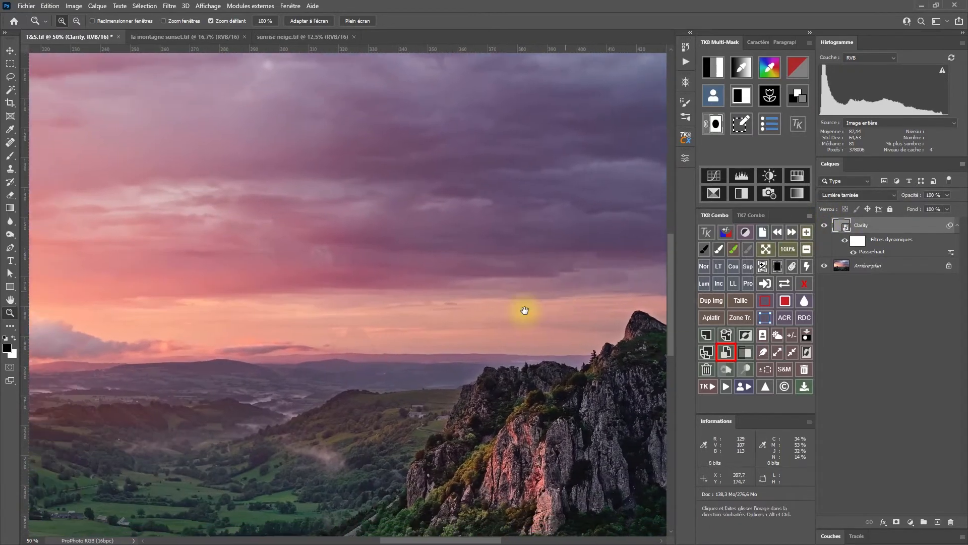
drag(340, 378, 519, 324)
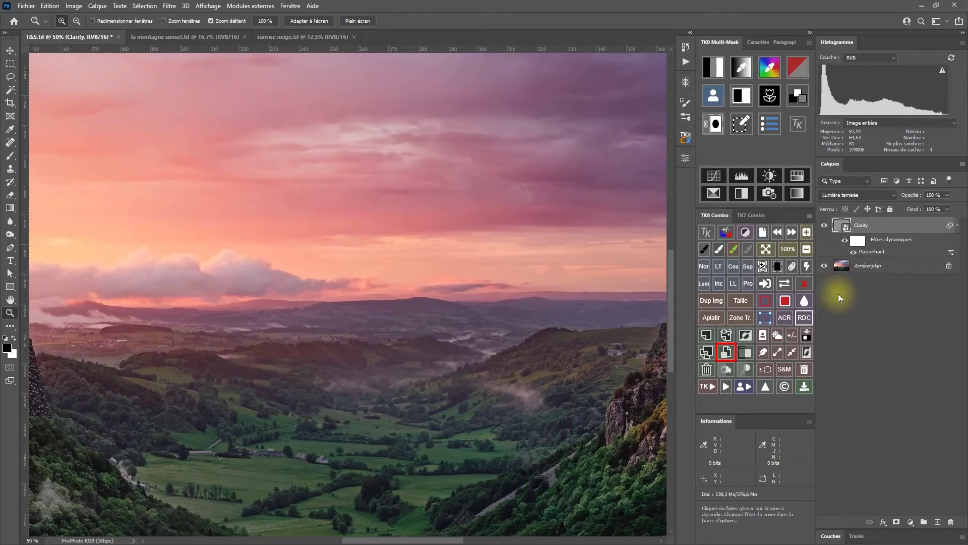
click(823, 226)
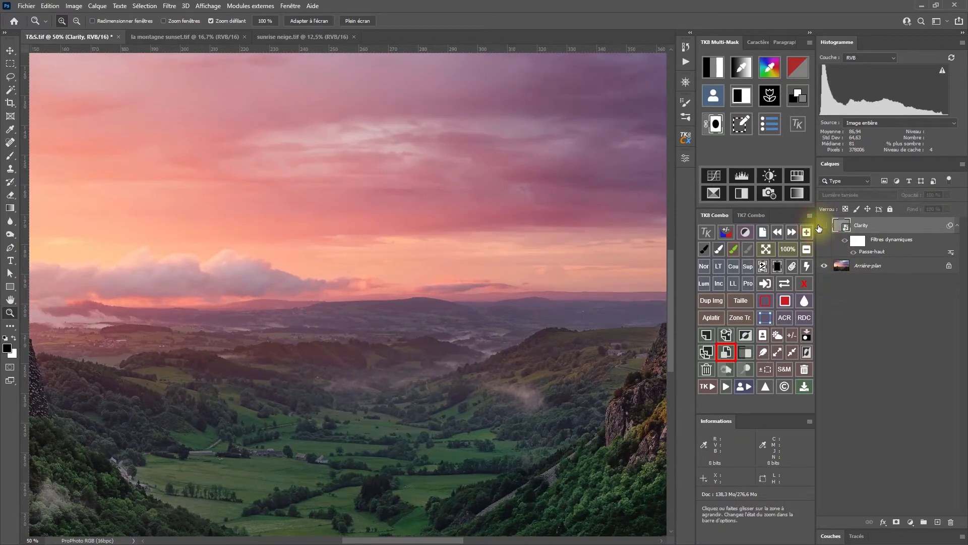
click(820, 227)
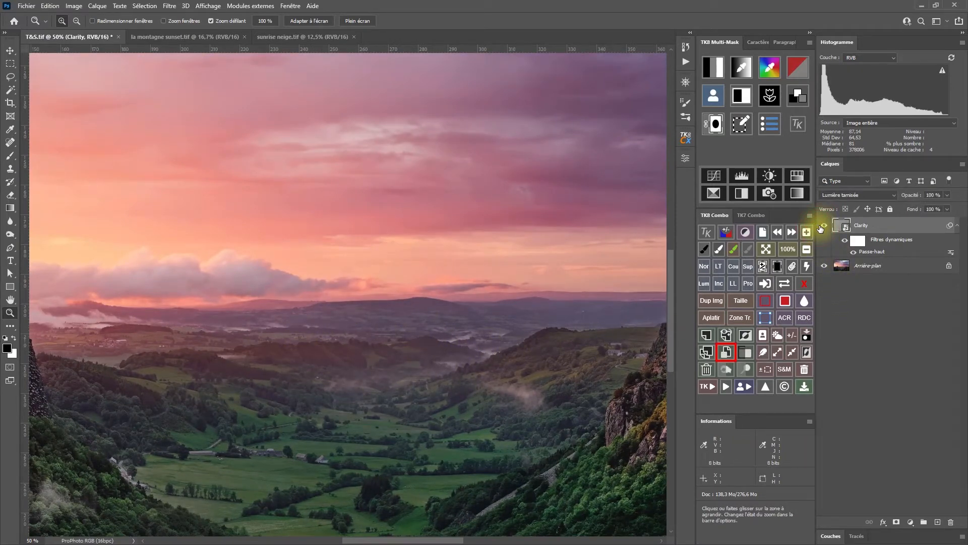
click(822, 226)
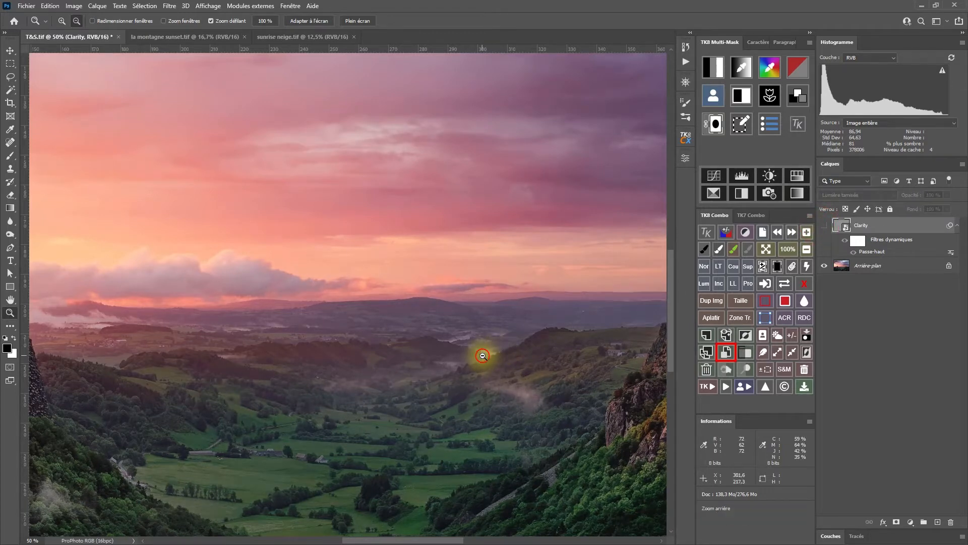
Generate a TK8 contour mask from the full image.
alt+click(482, 356)
alt+click(482, 355)
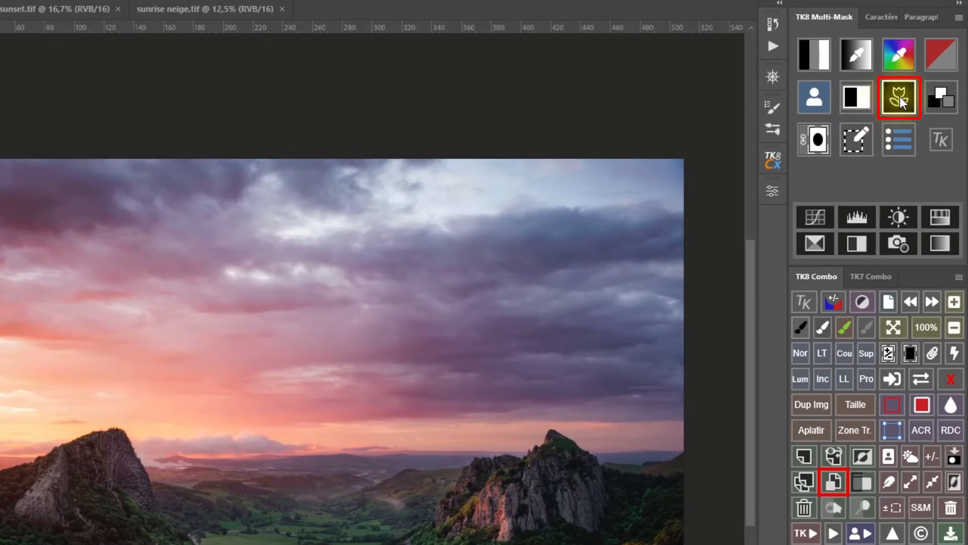
click(900, 98)
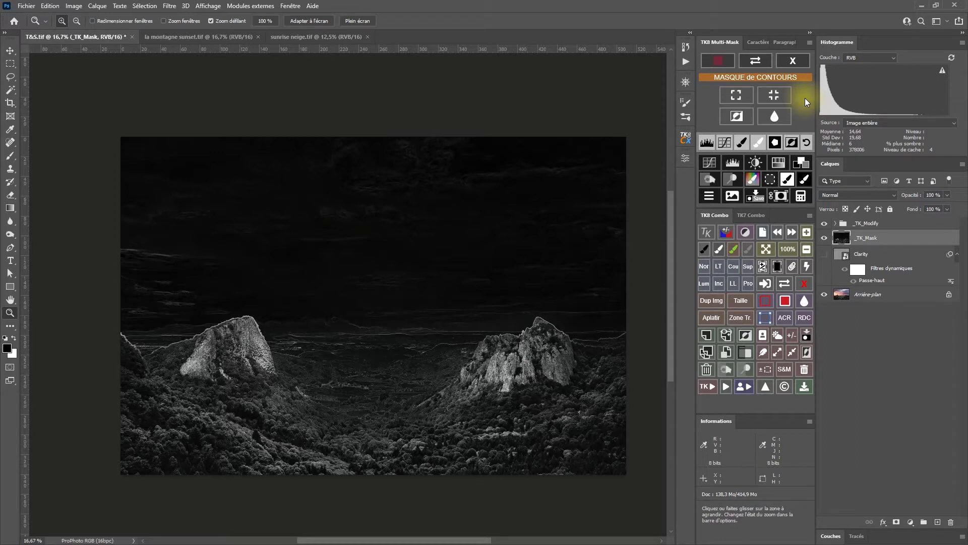
Expand the contour mask with the Maximum filter at a 25-pixel radius, preserving roundness.
click(746, 98)
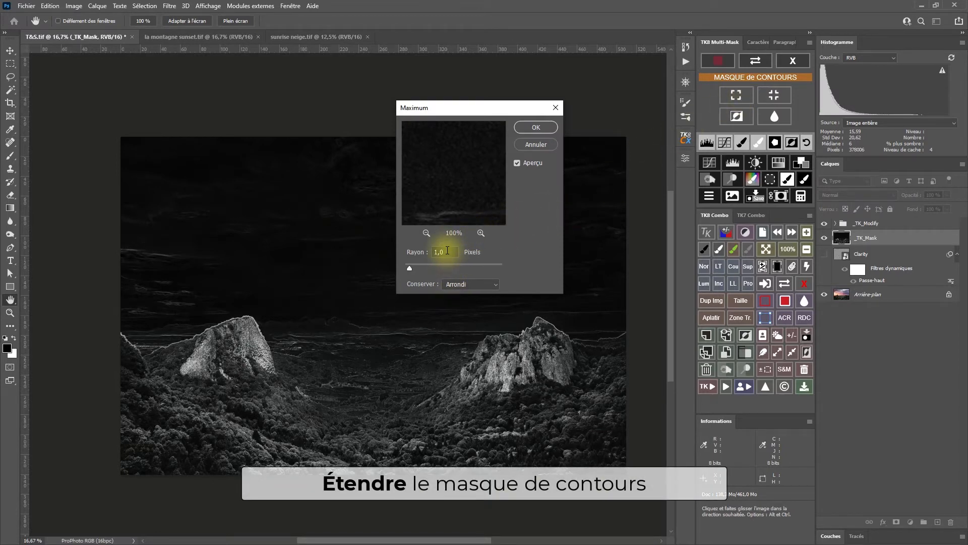
drag(447, 250, 432, 251)
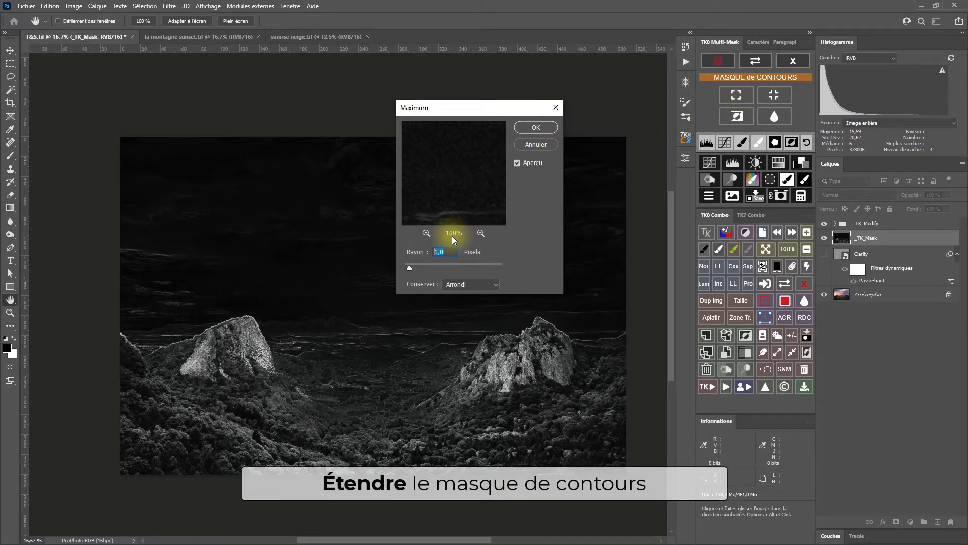
text(20)
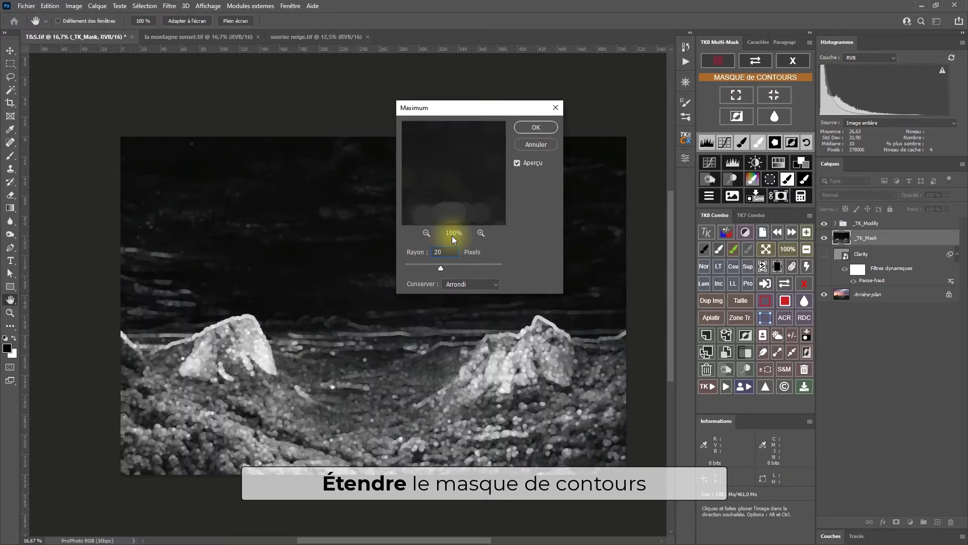
text(2)
key(BackSpace)
key(BackSpace)
text(5)
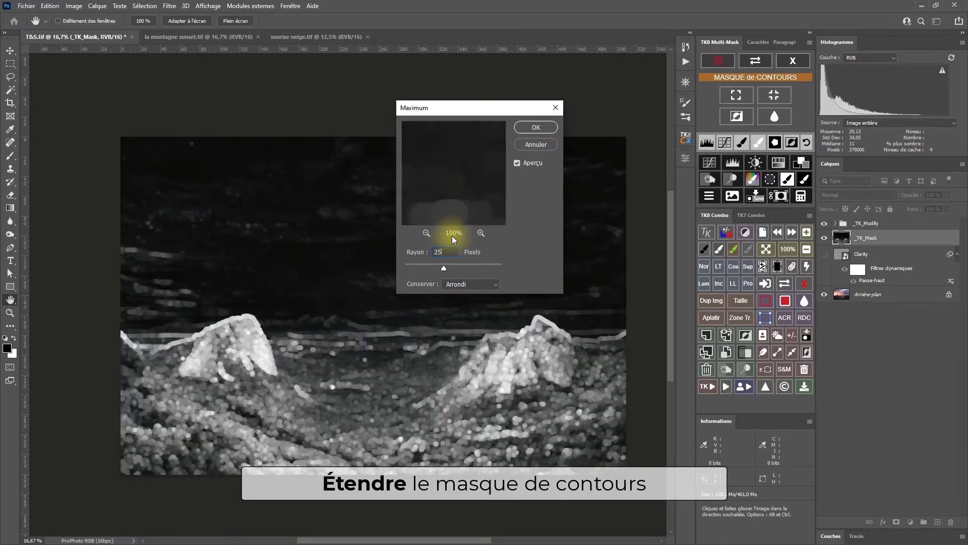
click(535, 128)
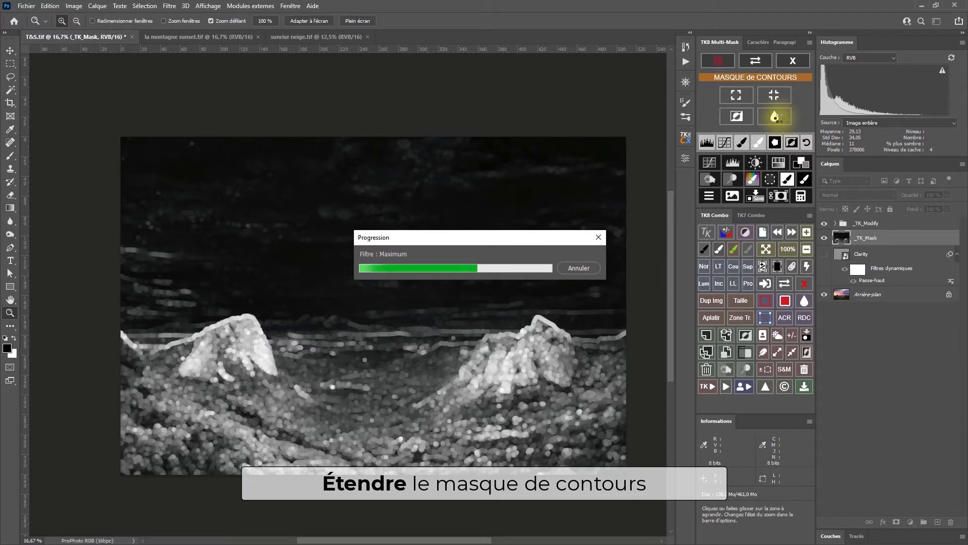
Soften the contour mask with a 10-pixel Gaussian Blur and invert it.
click(779, 118)
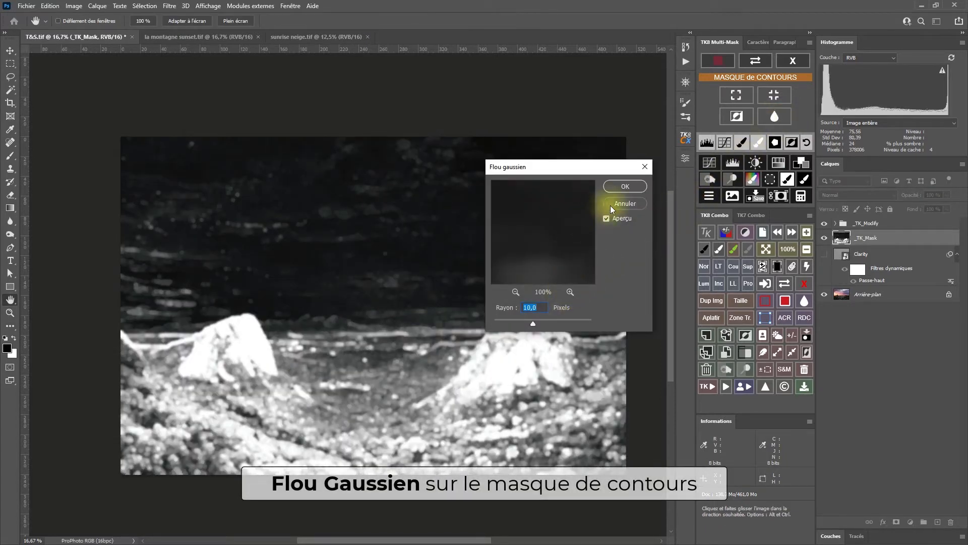
click(629, 186)
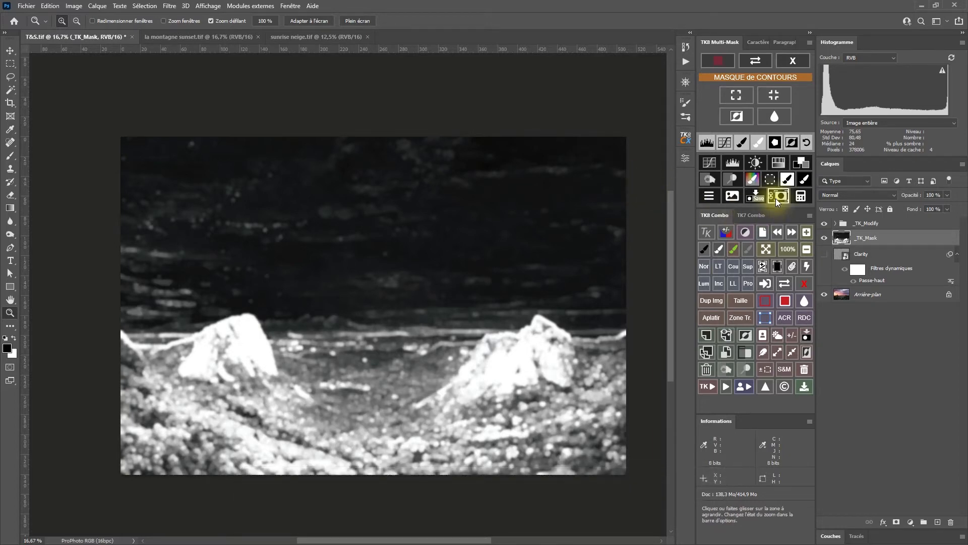
click(737, 117)
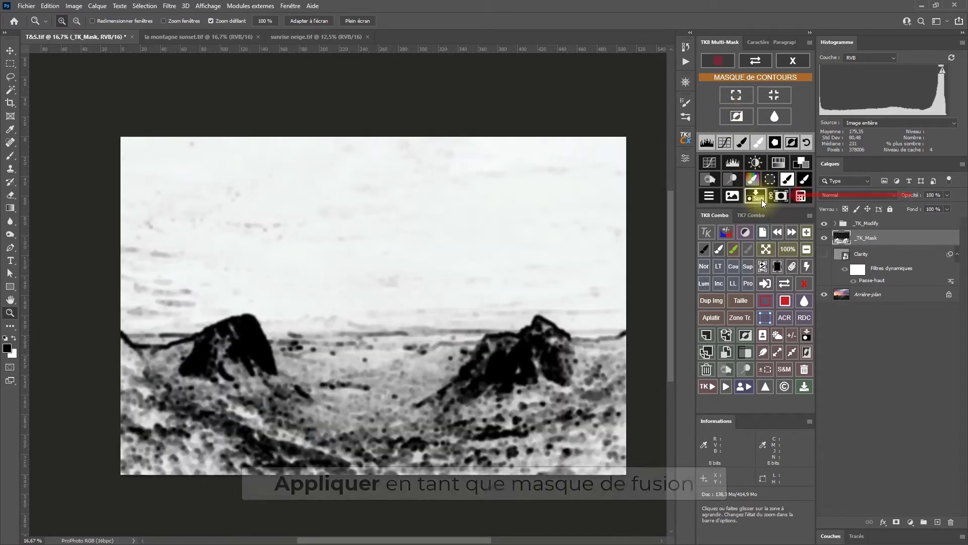
Apply the contour mask as a layer mask on the Clarity layer and make the layer visible.
click(782, 200)
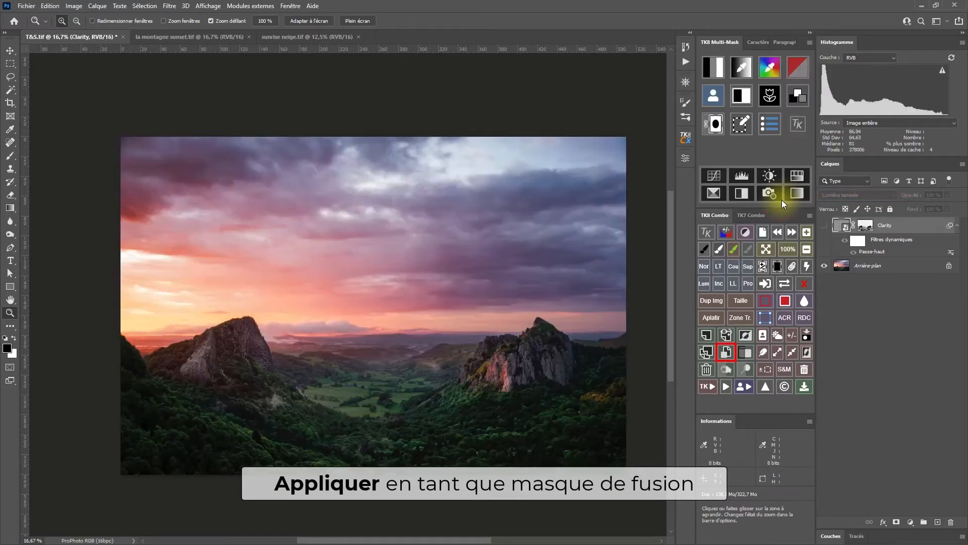
click(824, 225)
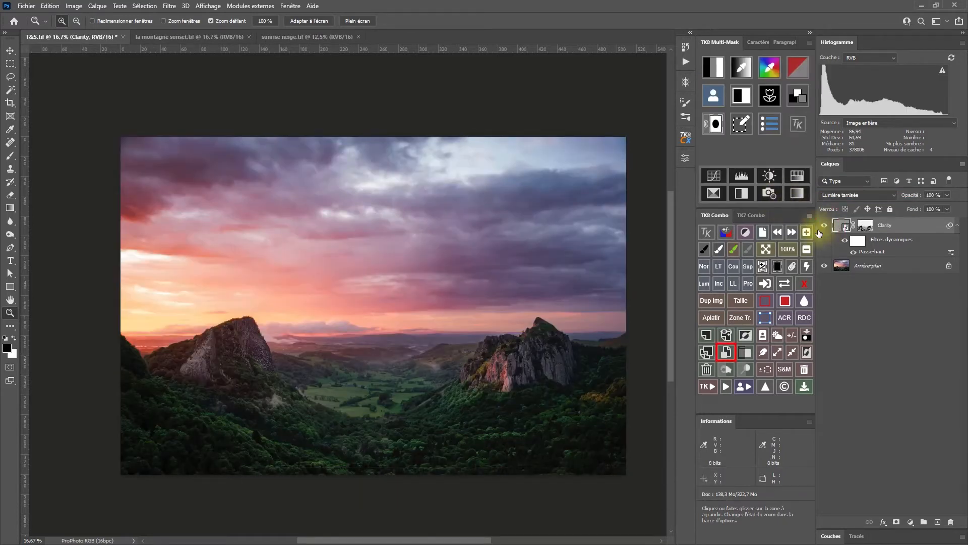
Examine the right-hand rock and sky at 50% zoom with the masked Clarity layer shown and hidden.
click(529, 327)
click(529, 325)
click(514, 324)
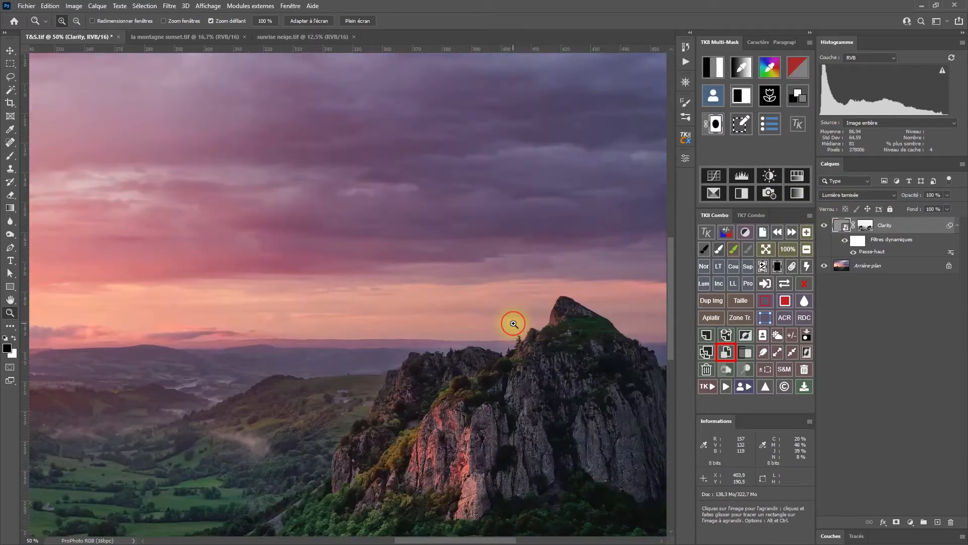
drag(540, 319, 467, 342)
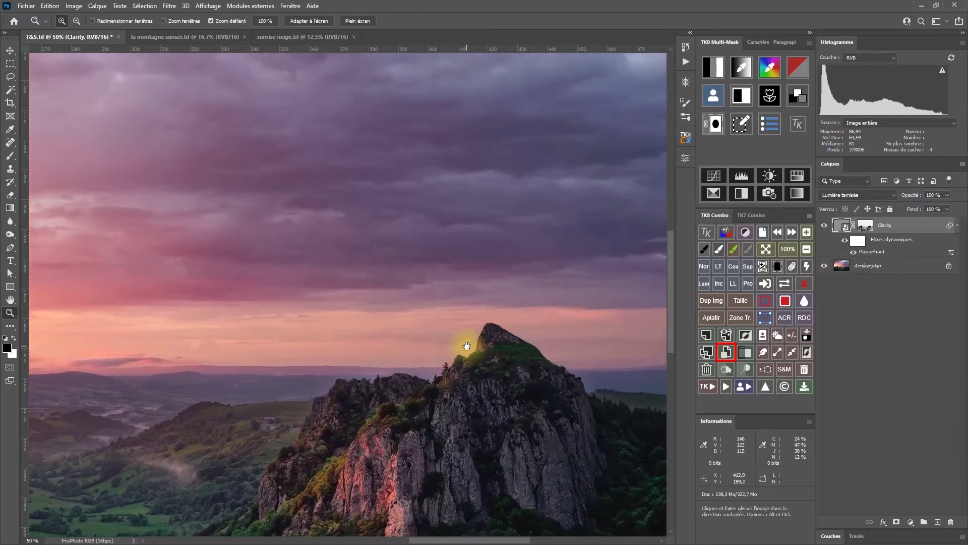
click(827, 225)
click(827, 225)
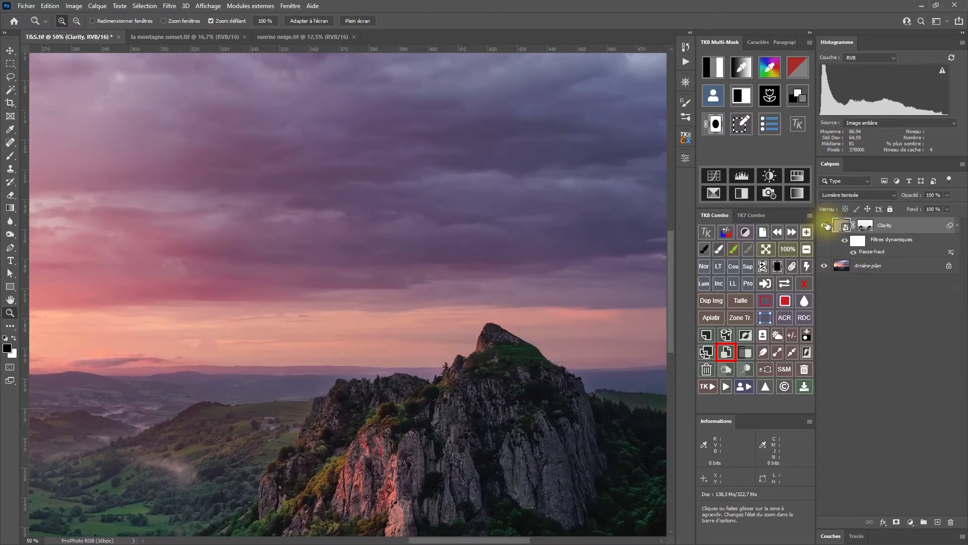
click(827, 225)
click(827, 226)
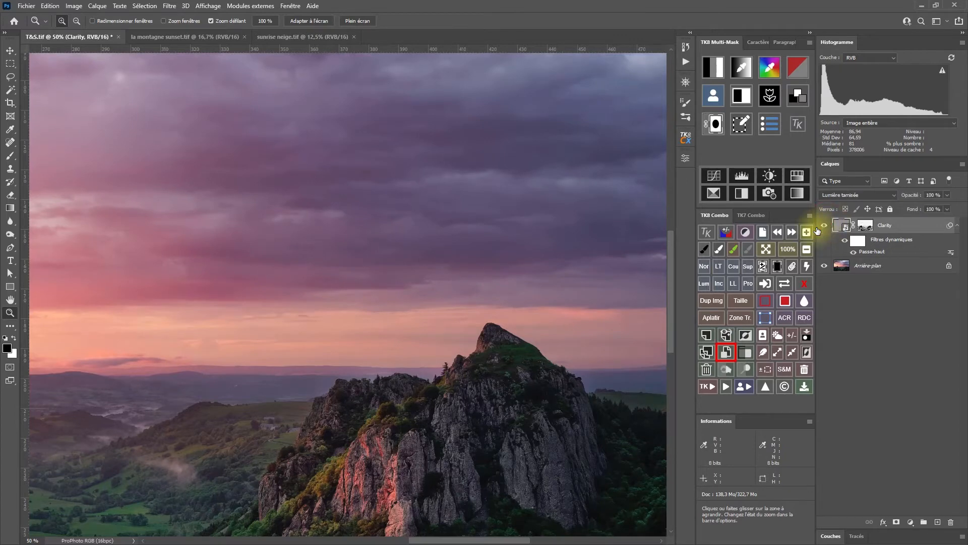
Compare the central valley and the right-hand rock at 50% zoom with the Clarity layer shown and hidden.
drag(170, 382, 335, 360)
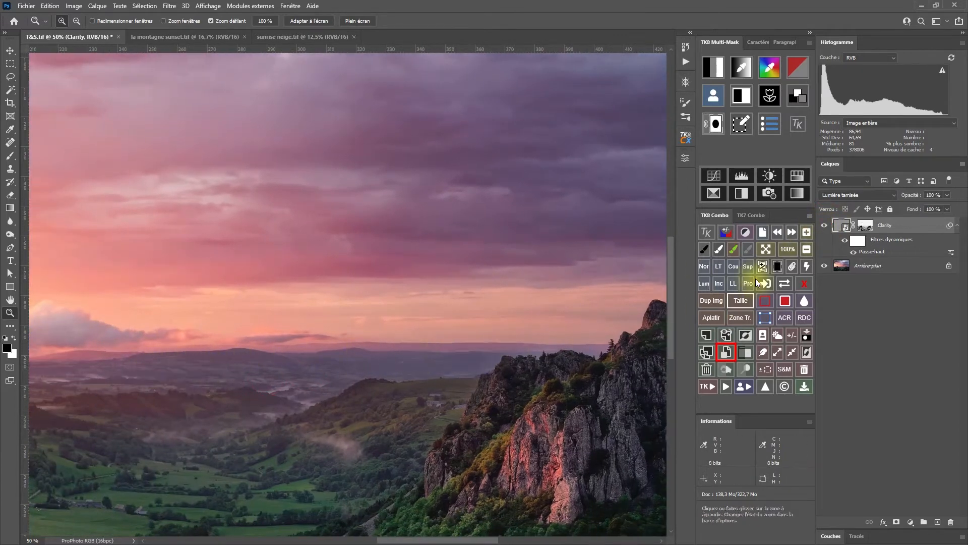
click(826, 225)
click(826, 226)
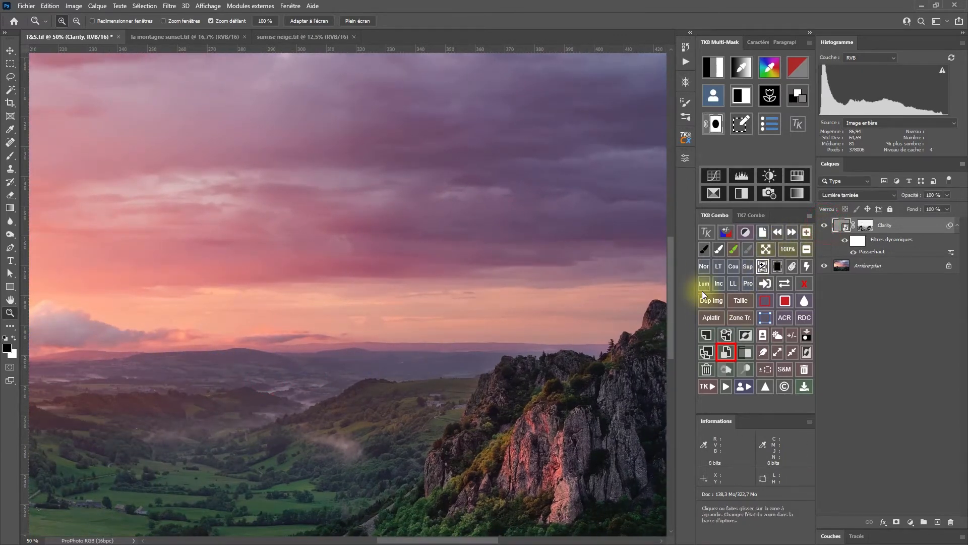
drag(453, 376, 231, 362)
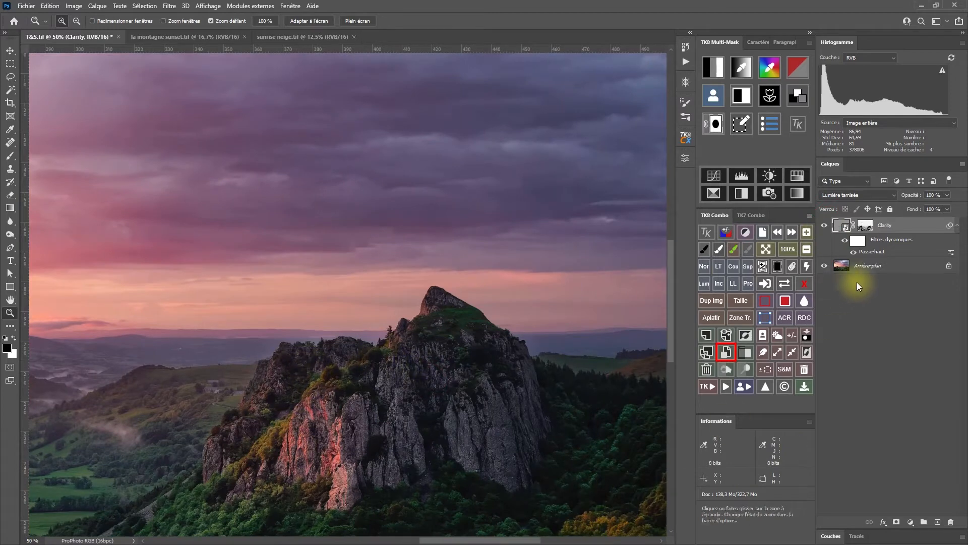
Inspect the Clarity layer's mask around the right-hand rock, compare the image with the mask enabled and disabled, and view the whole photo.
click(784, 284)
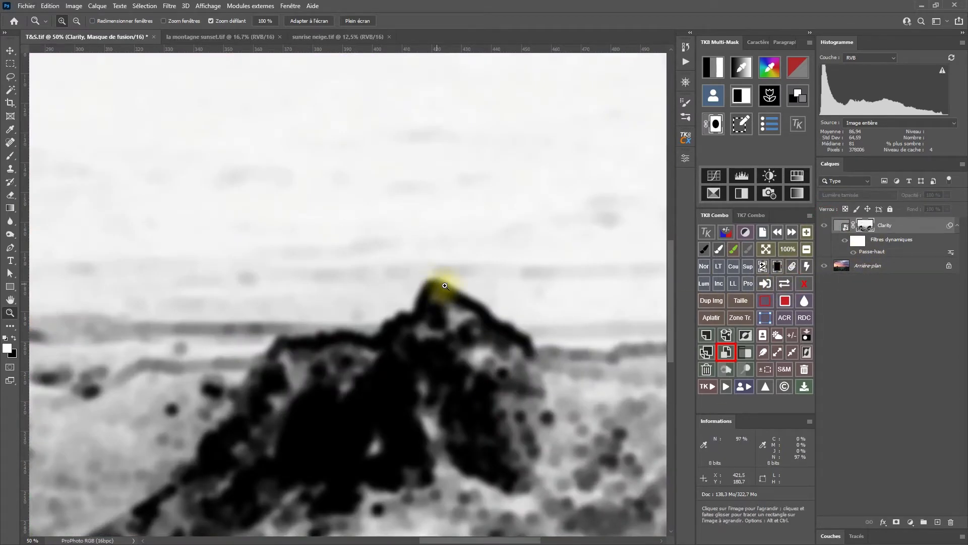
click(827, 227)
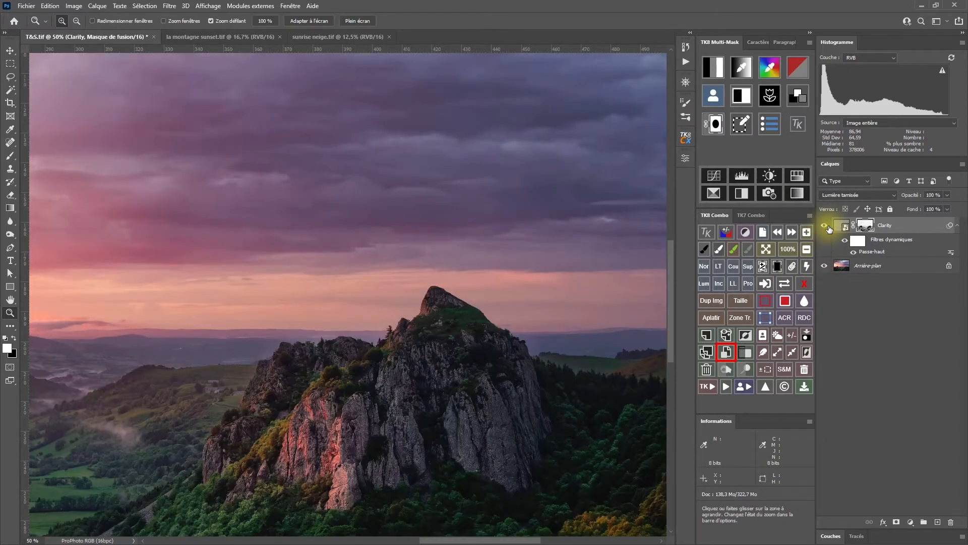
click(802, 285)
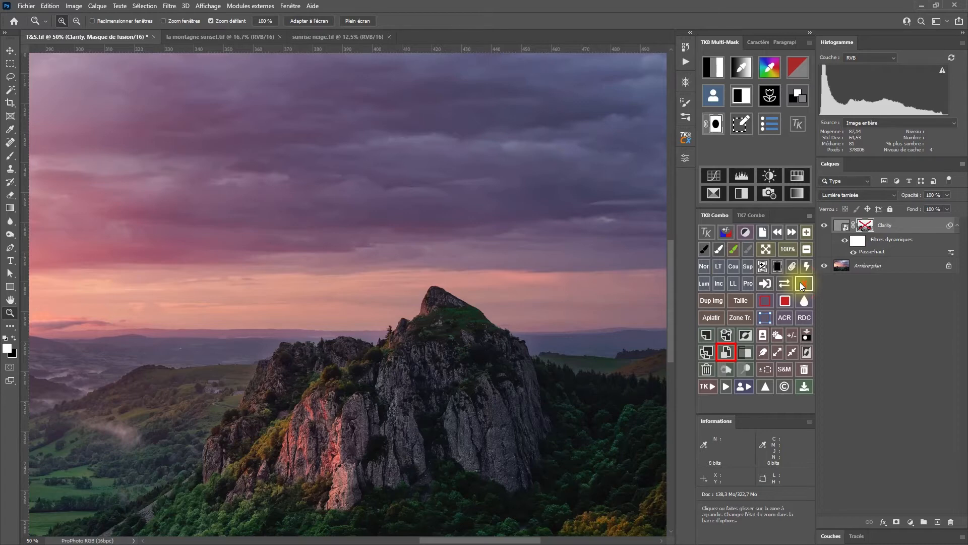
click(802, 285)
click(803, 284)
click(802, 284)
click(805, 251)
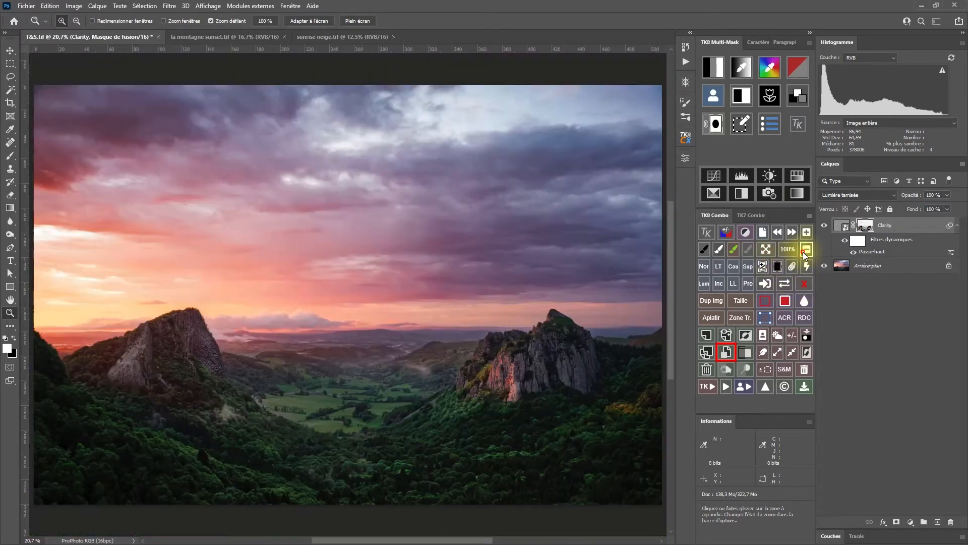
click(803, 252)
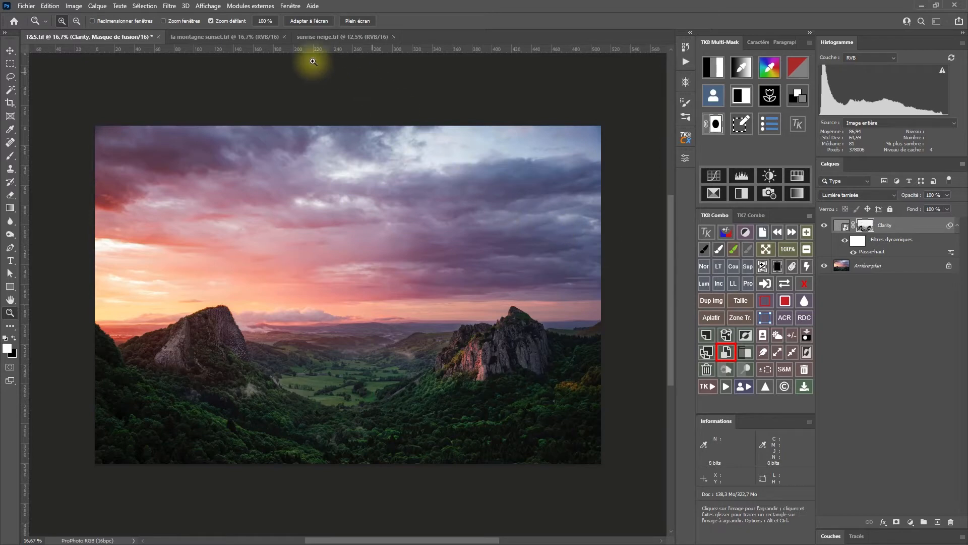
Switch to la montagne sunset.tif and examine the building's glass facade for noise at 100% and 200% zoom.
click(219, 36)
key(s)
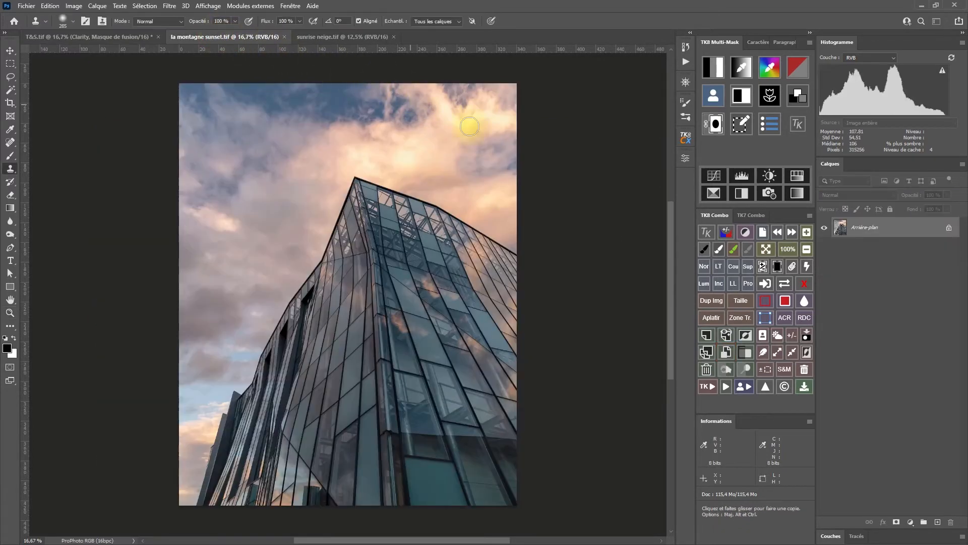
click(788, 249)
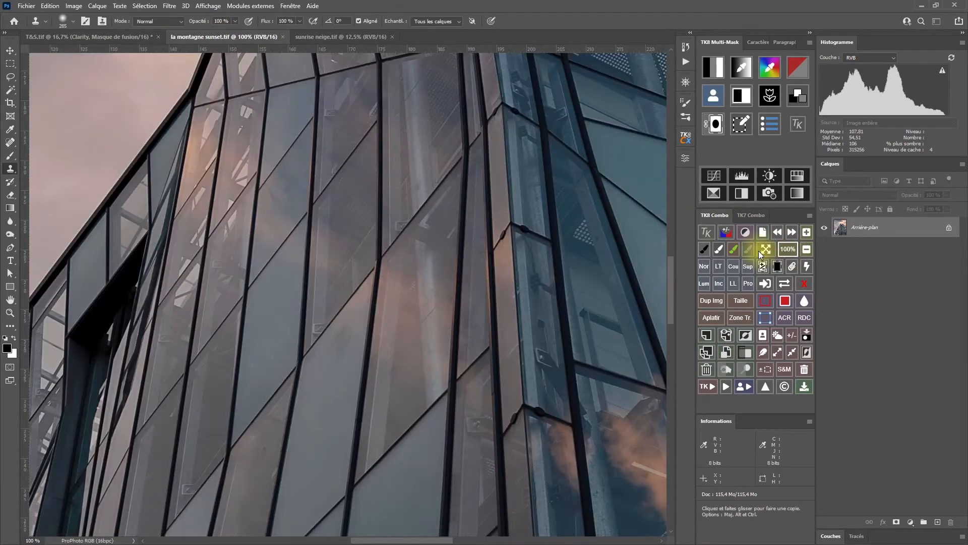
drag(613, 256, 285, 301)
drag(427, 260, 336, 437)
drag(415, 336, 417, 324)
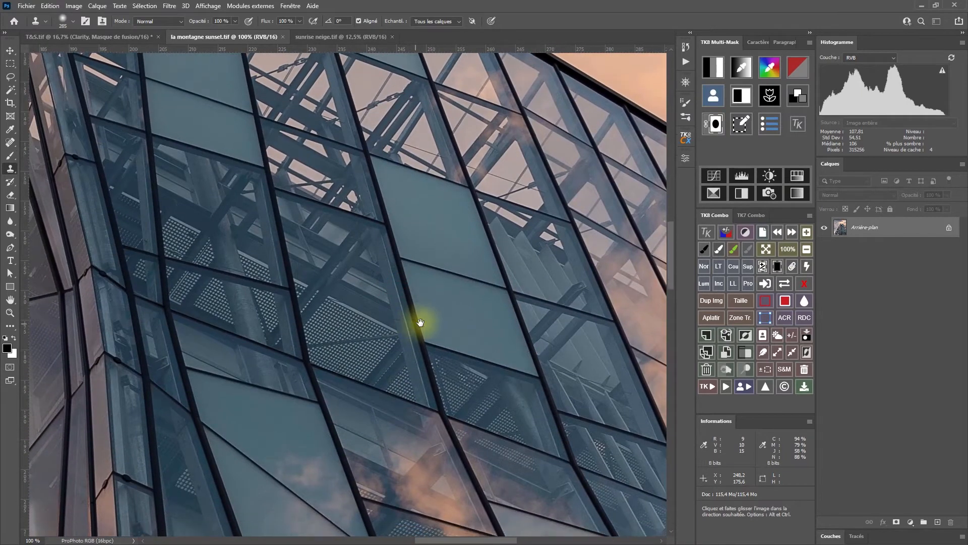
click(809, 231)
mouse_move(540, 264)
mouse_down()
mouse_move(464, 325)
mouse_move(428, 376)
mouse_move(406, 350)
mouse_up()
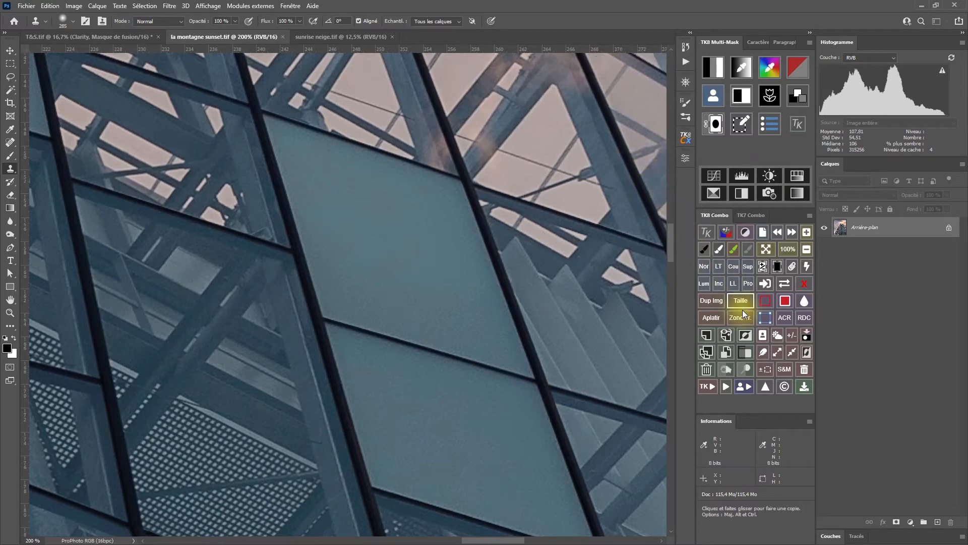
Duplicate the background layer and apply Reduce Noise to the copy with strength 6 and all other values at 0%.
click(708, 348)
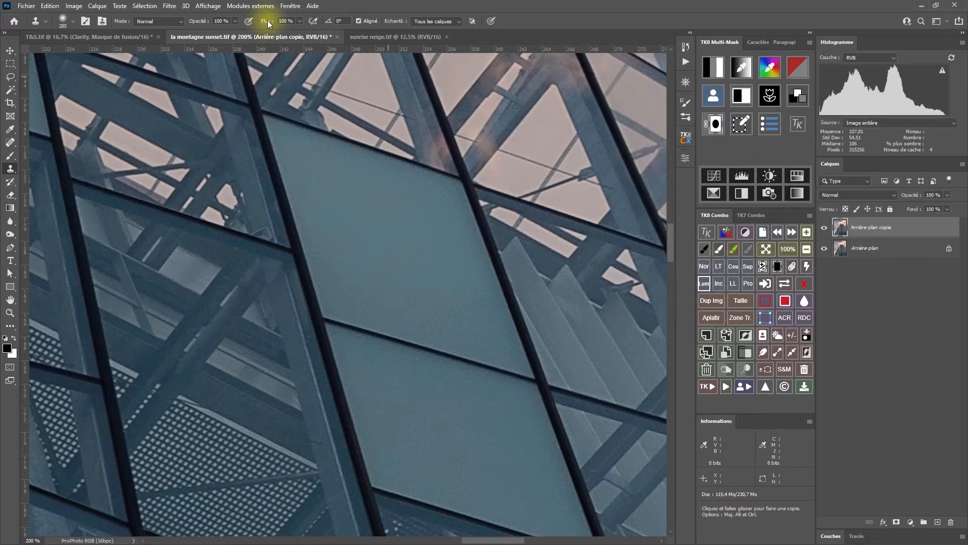
click(170, 6)
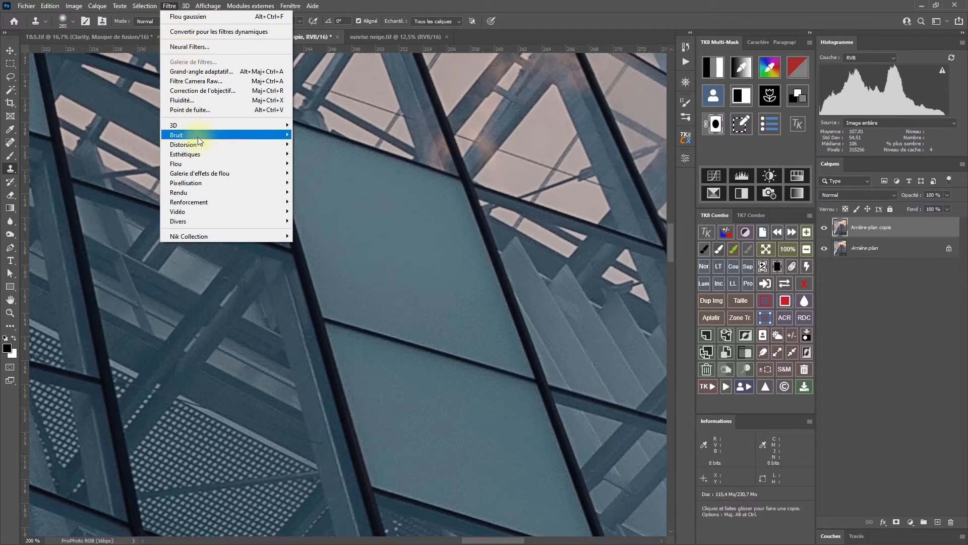
mouse_move(239, 139)
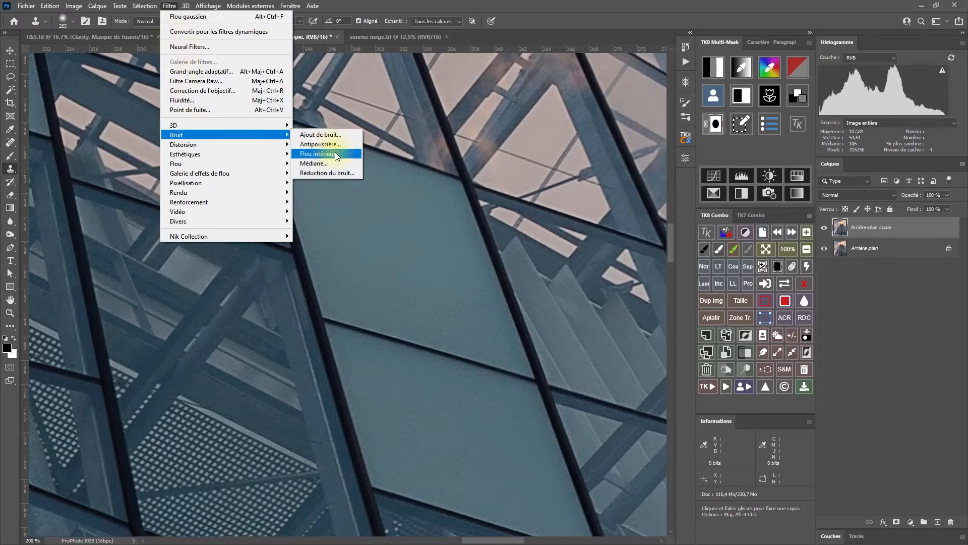
click(342, 171)
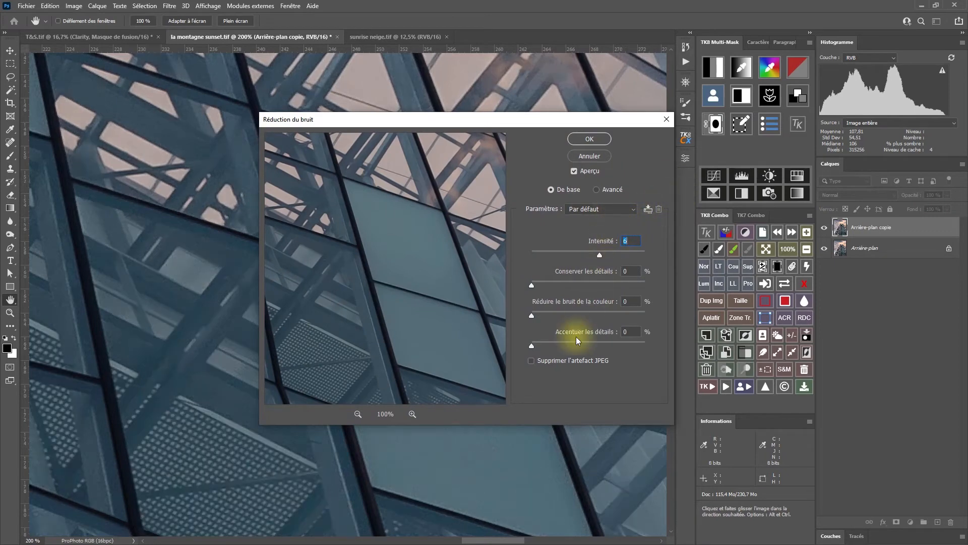
click(588, 136)
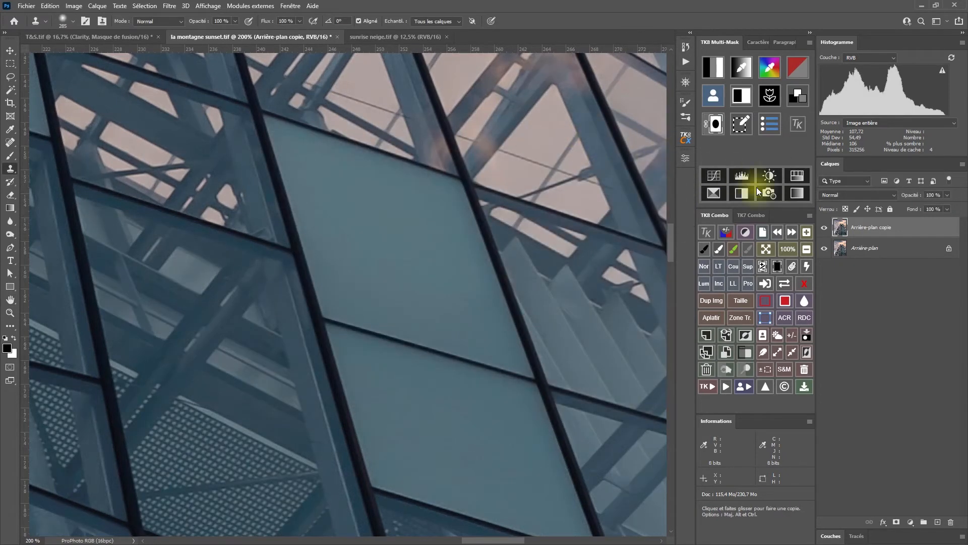
Compare the facade's glass panels and perforated grilles with the noise-reduced copy shown and hidden.
click(824, 231)
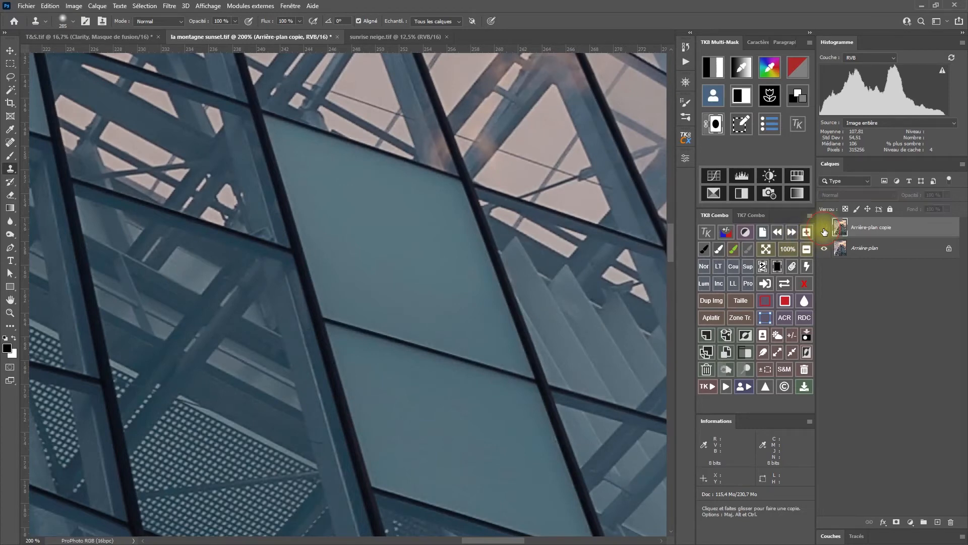
click(824, 231)
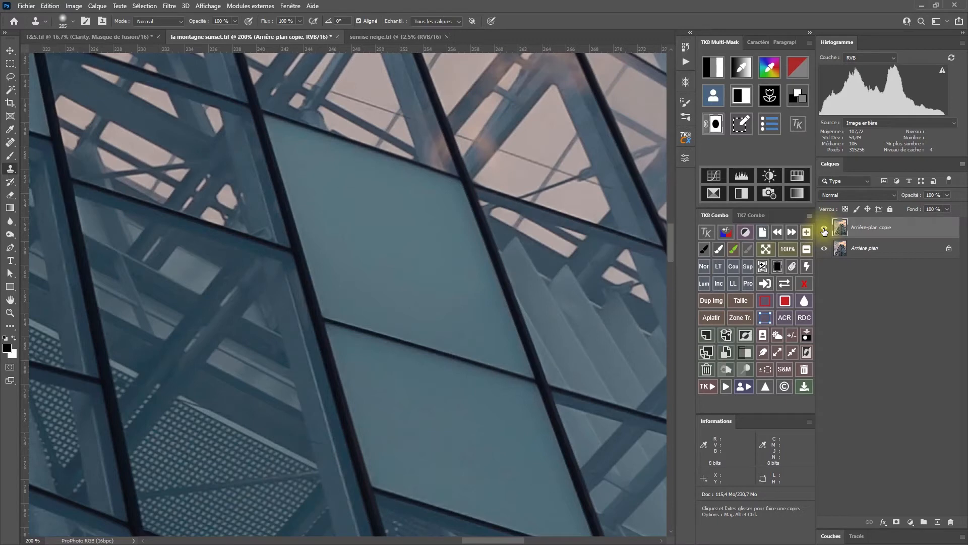
click(824, 231)
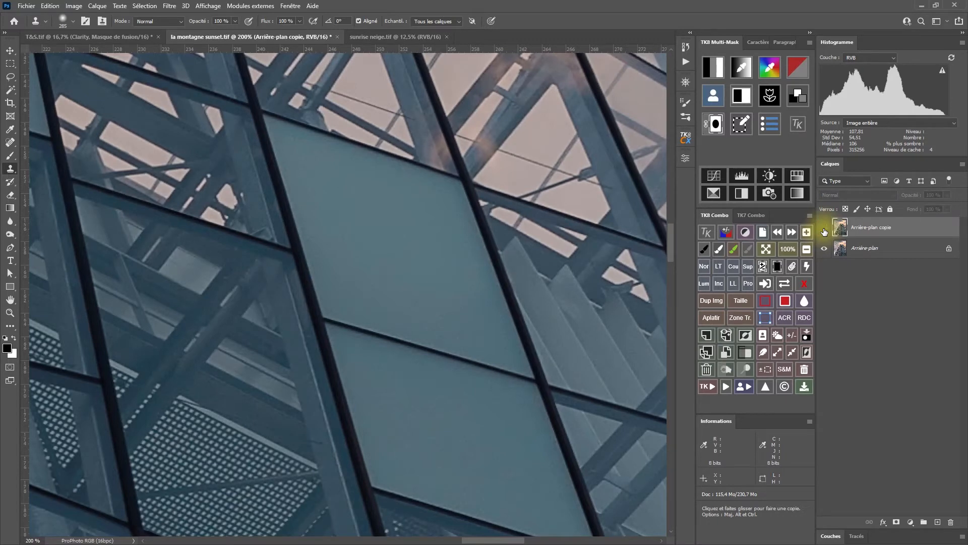
click(824, 231)
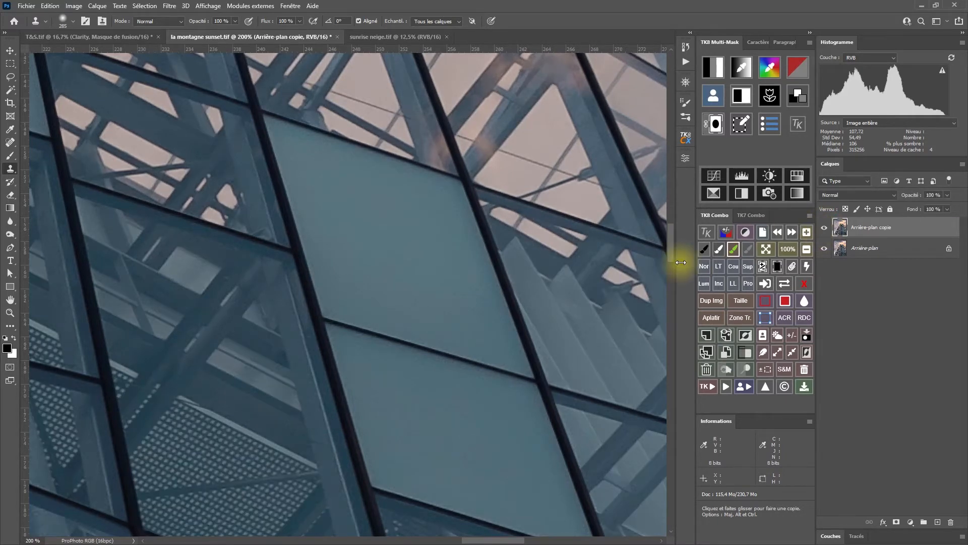
drag(437, 333, 580, 229)
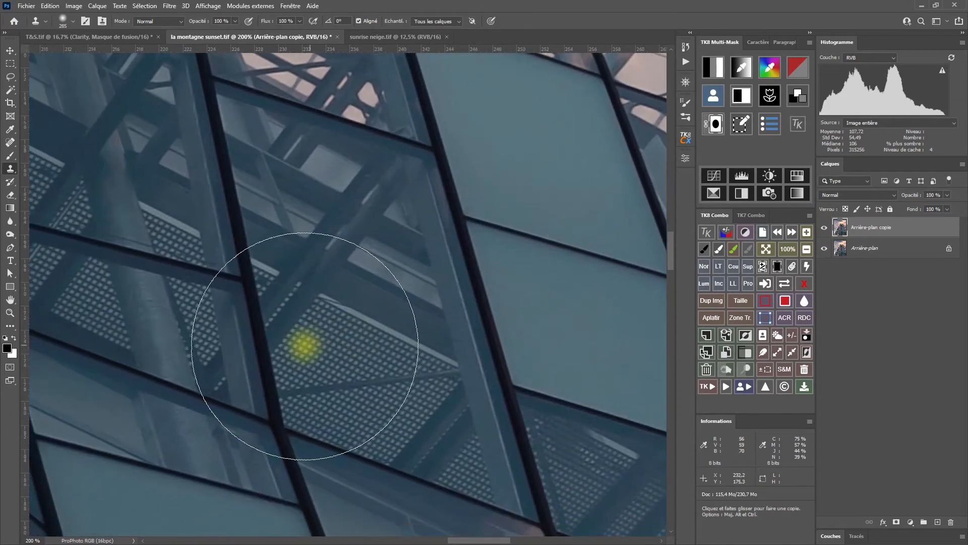
Generate a TK8 contour mask with the noise-reduced copy hidden, and expand it with Maximum at a 1-pixel radius, preserving roundness.
click(824, 231)
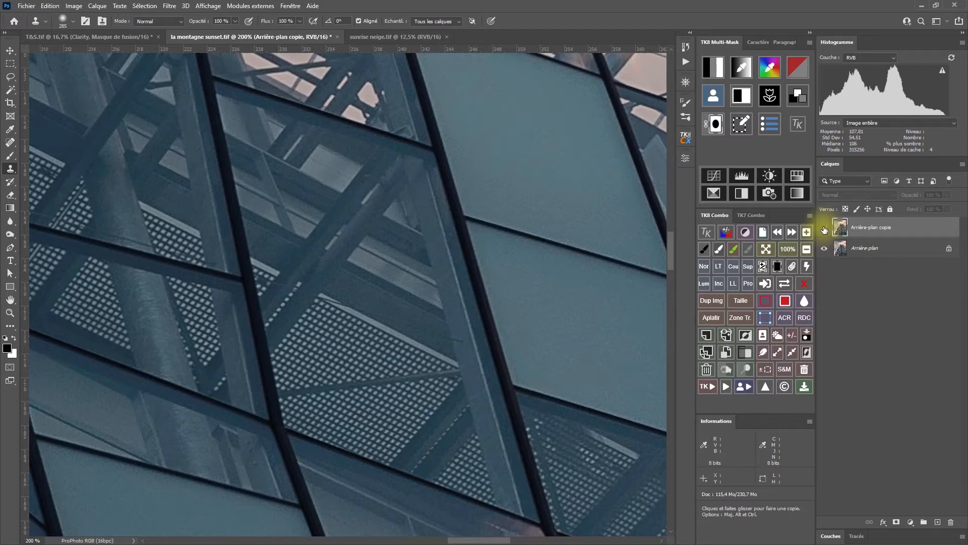
click(773, 94)
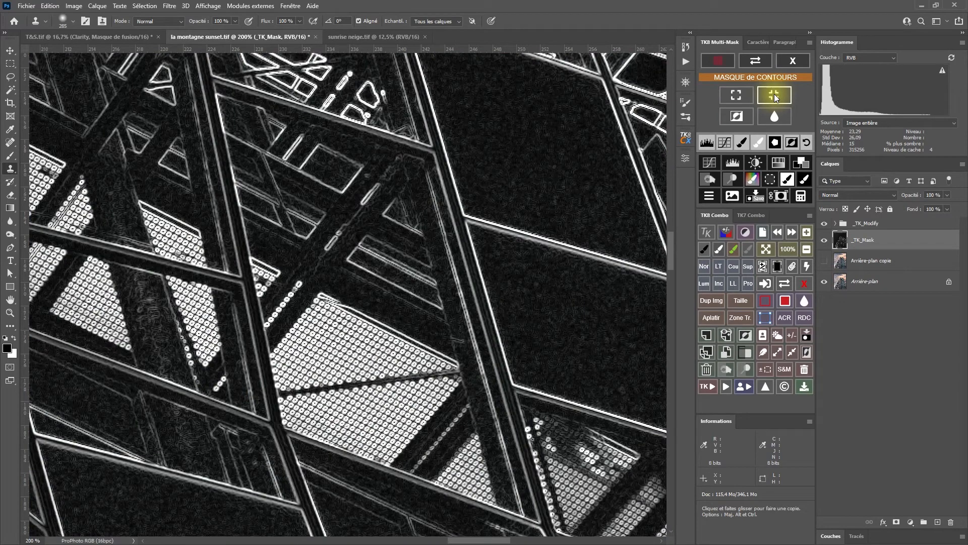
click(739, 99)
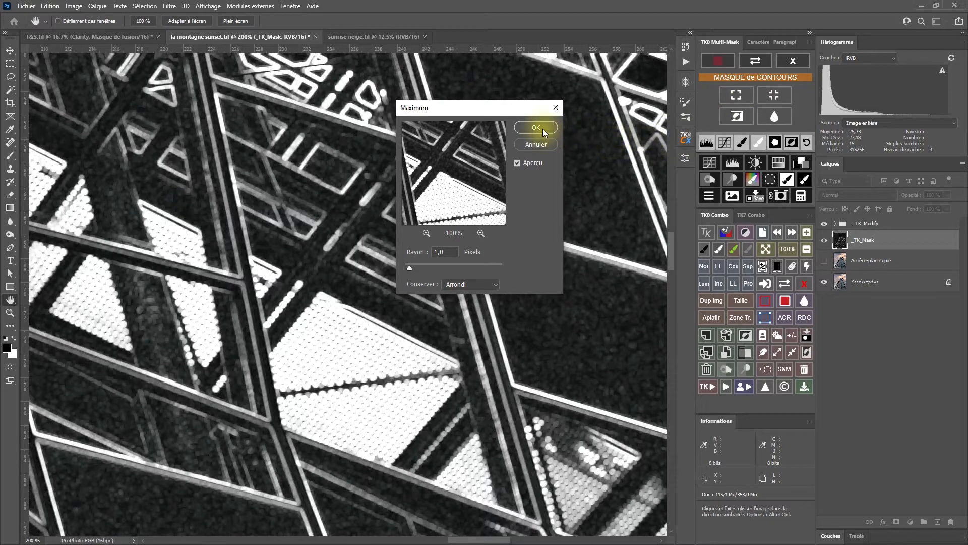
click(543, 129)
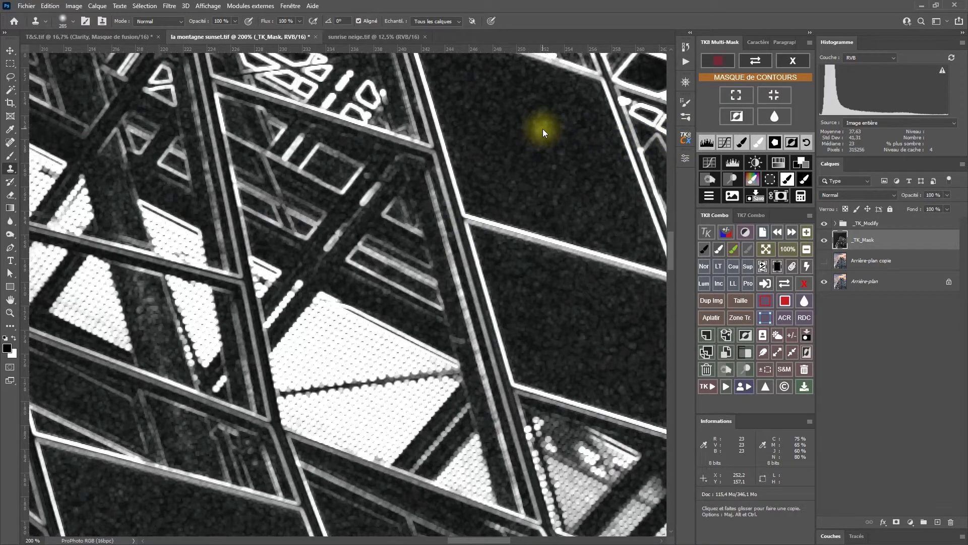
Increase the contour mask's contrast with Levels, setting the black input to 38, midtones to 0.85 and white input to 235.
click(706, 143)
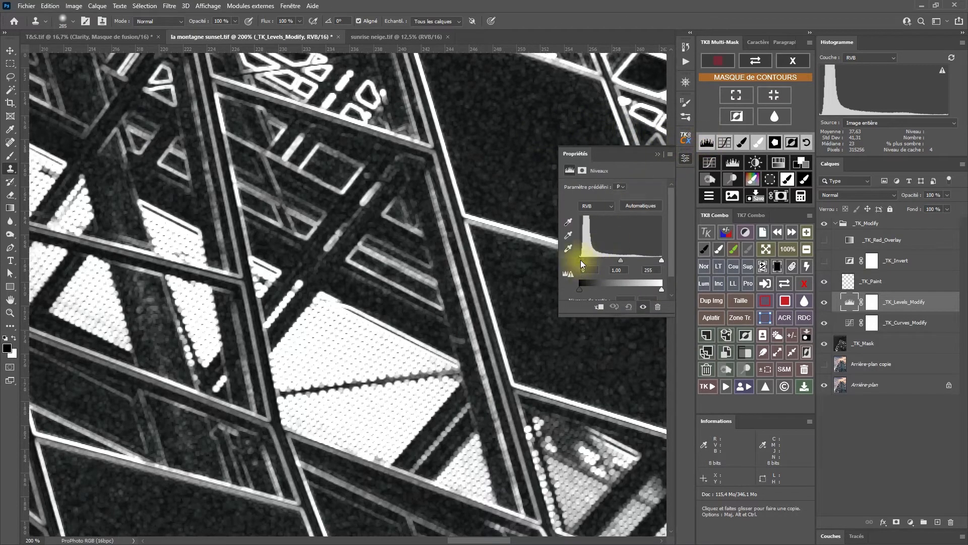
mouse_move(582, 259)
mouse_down()
mouse_move(631, 260)
mouse_move(592, 259)
mouse_up()
click(589, 260)
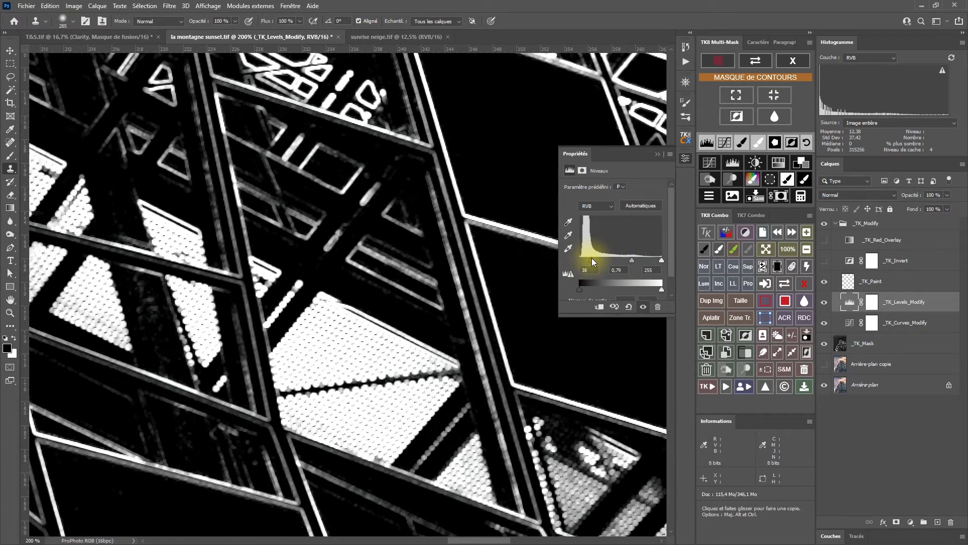
drag(660, 261, 627, 259)
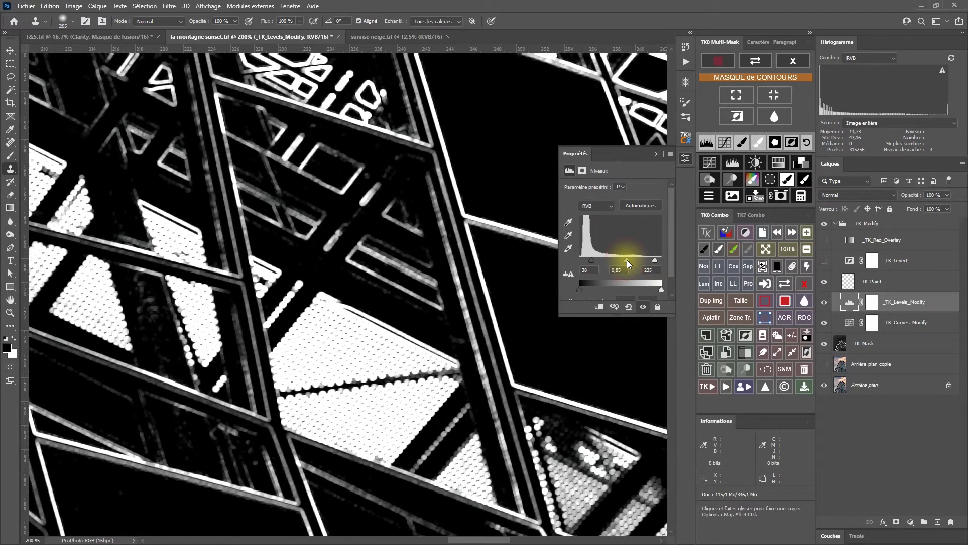
Soften the contour mask with a Gaussian Blur of 1 pixel radius.
click(806, 250)
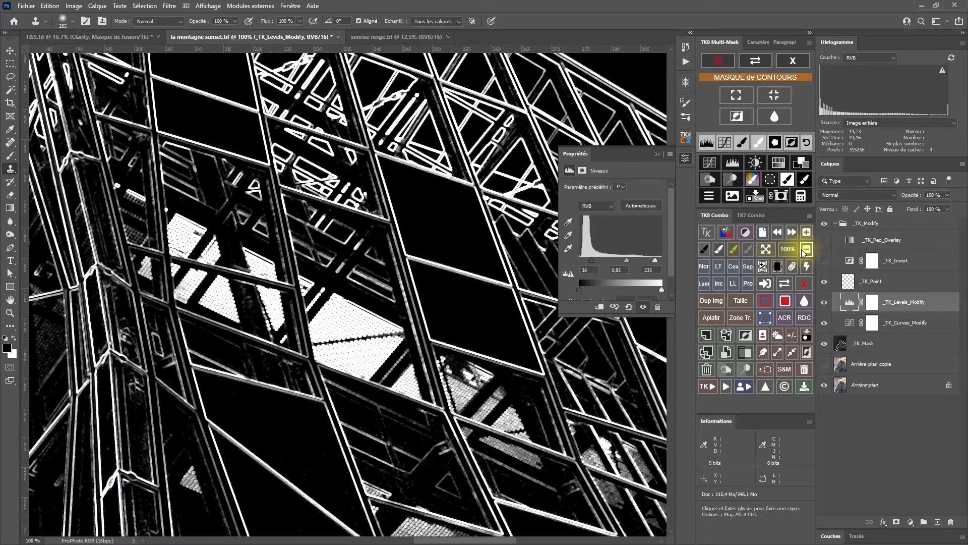
drag(378, 399, 268, 393)
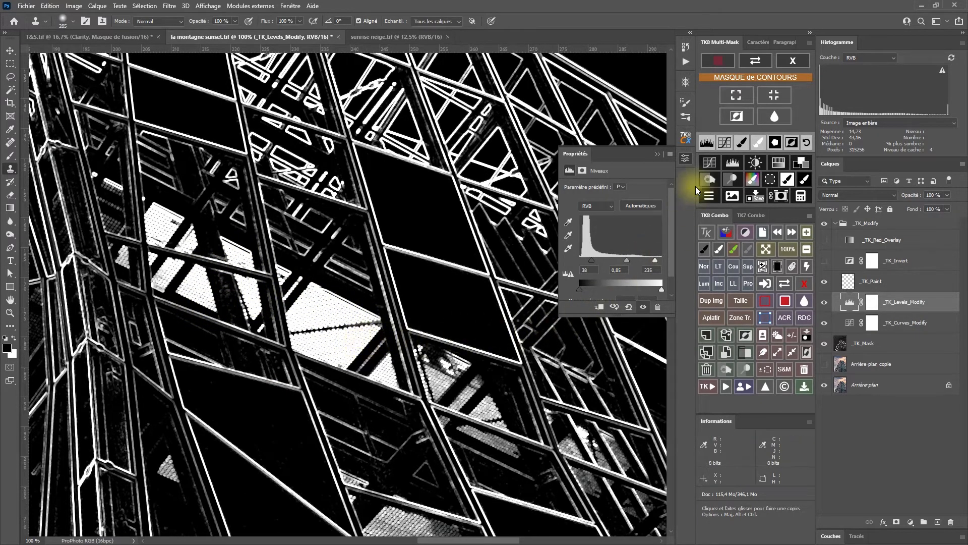
click(775, 117)
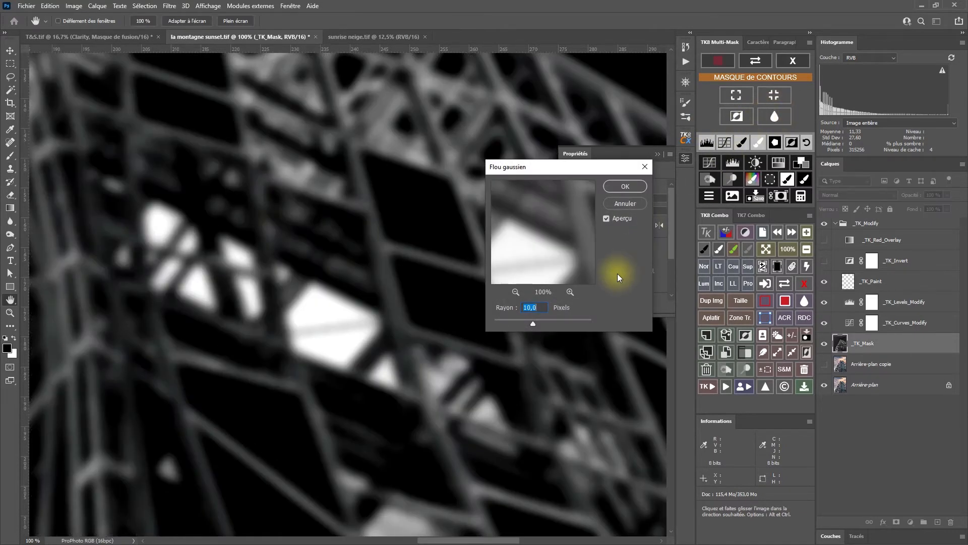
text(1)
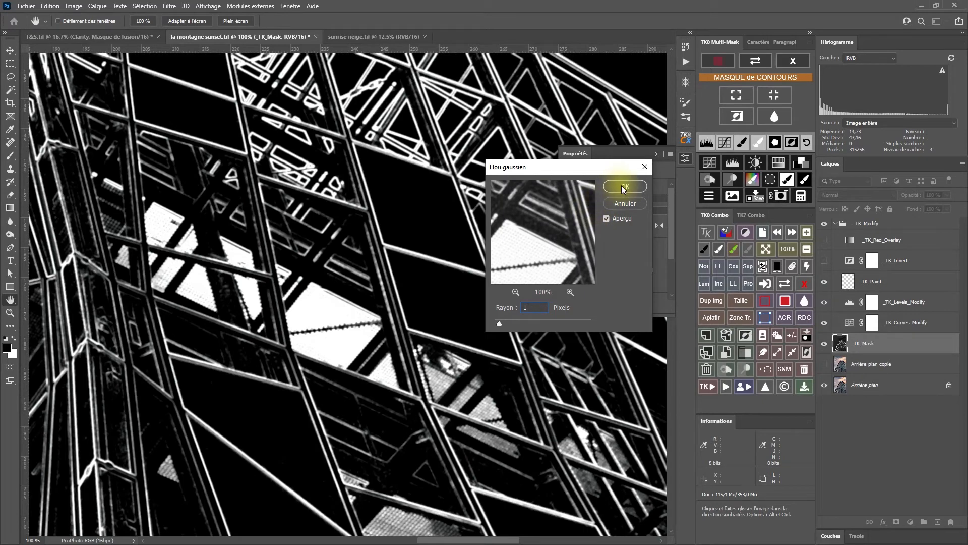
click(624, 187)
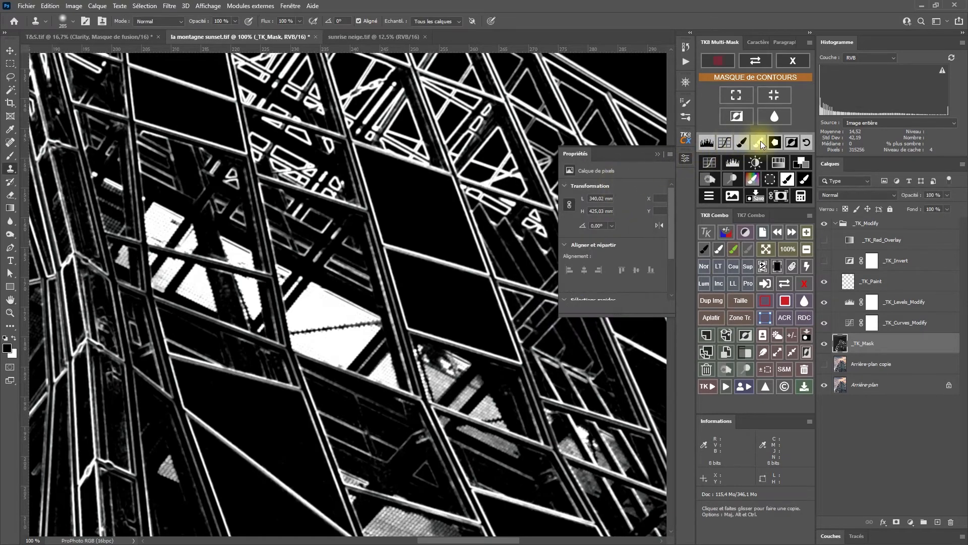
Invert the contour mask and apply it as a layer mask on the noise-reduced background copy.
click(790, 143)
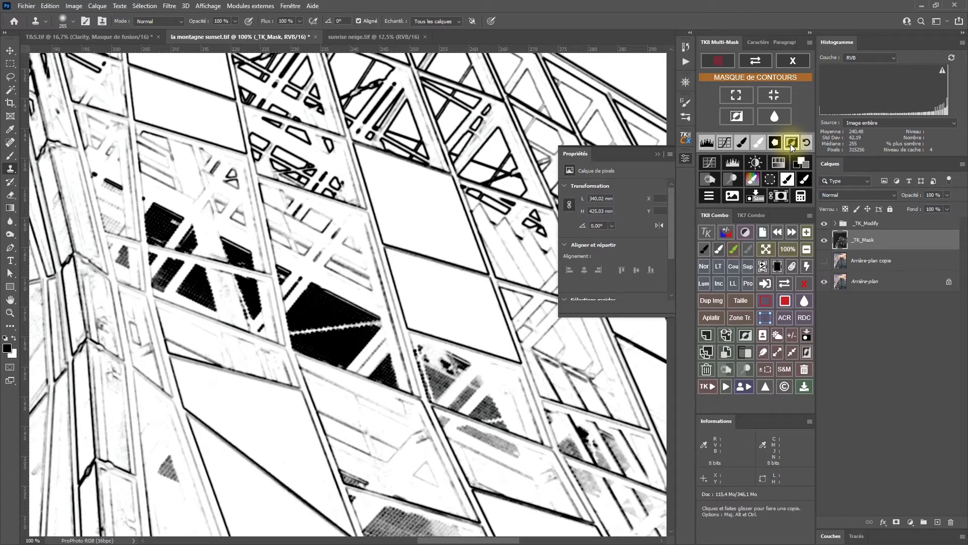
click(781, 196)
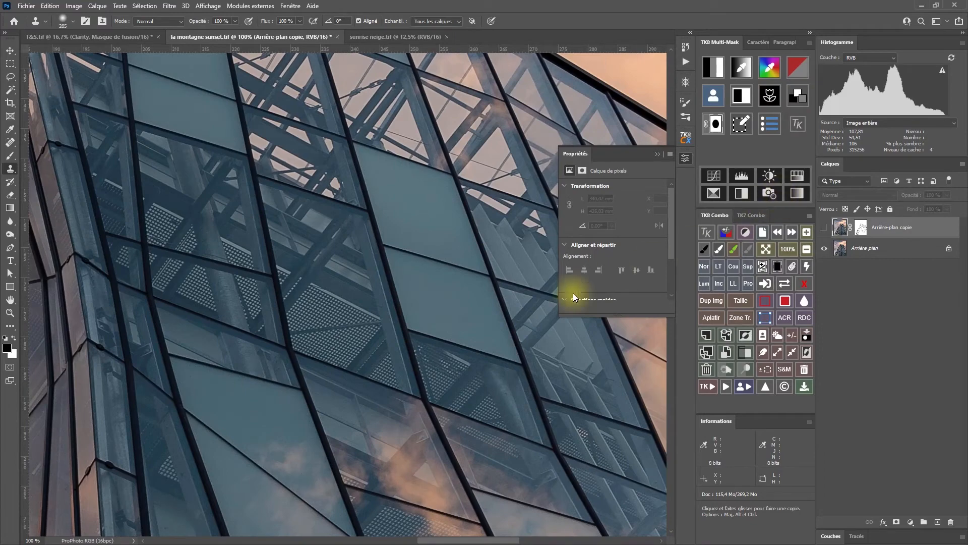
Show the masked noise-reduced copy and compare it with the original at 200% around the perforated panels behind the glass.
click(825, 230)
key(z)
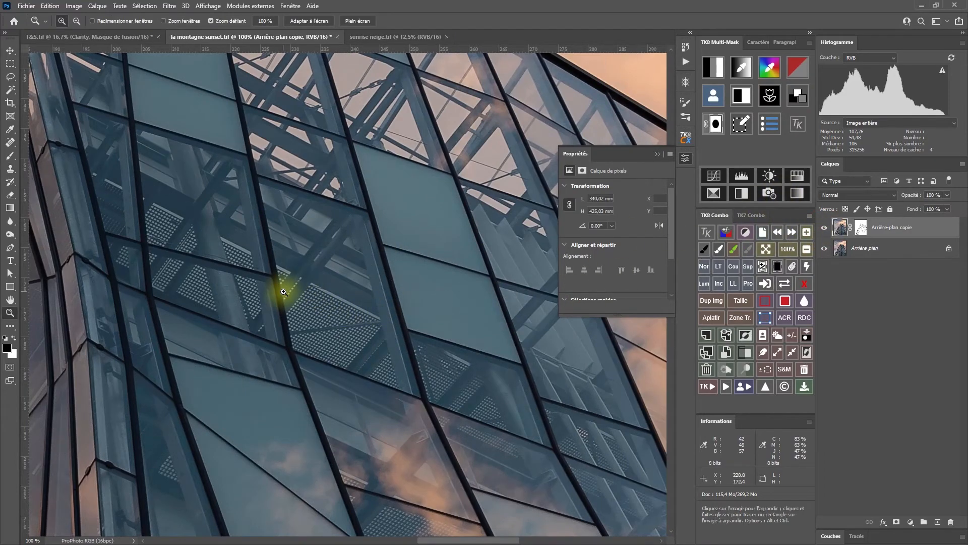
click(283, 292)
drag(263, 292, 322, 349)
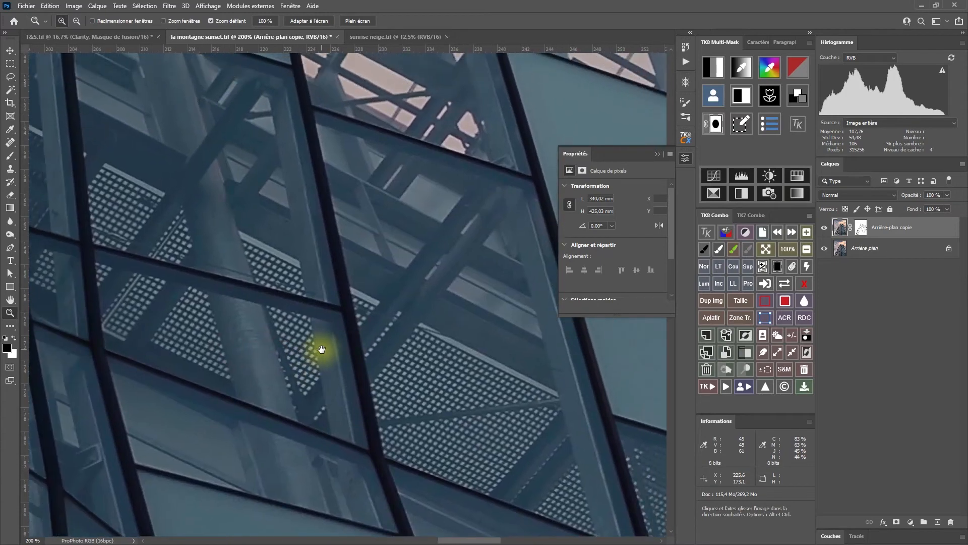
click(686, 157)
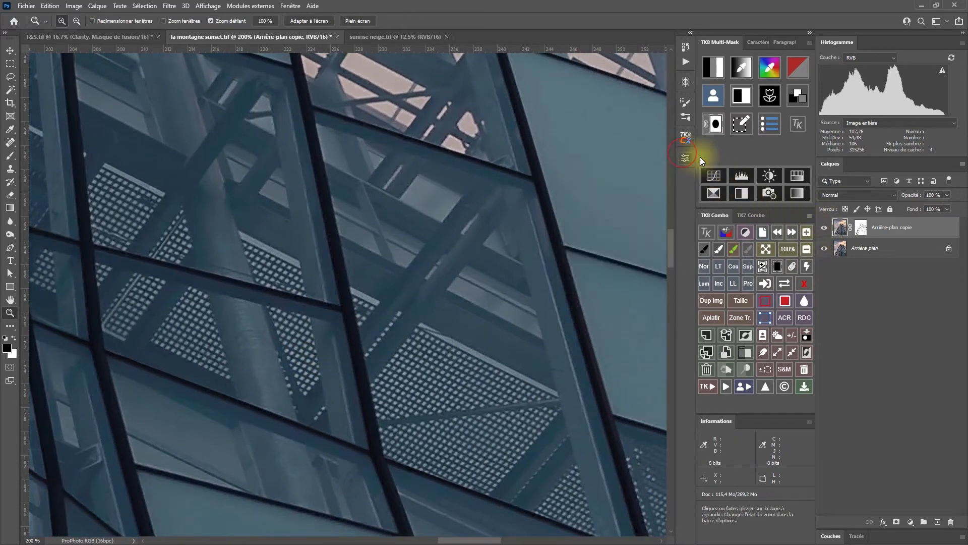
click(824, 230)
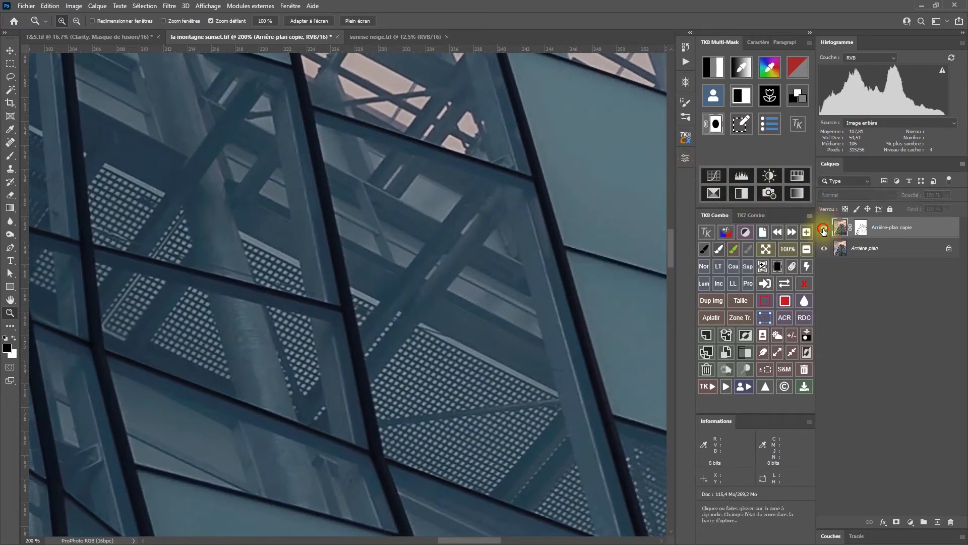
click(824, 229)
click(824, 230)
click(824, 231)
Compare the noise-reduced copy with its layer mask disabled and enabled at 200% and 100%, leaving the mask active.
click(805, 283)
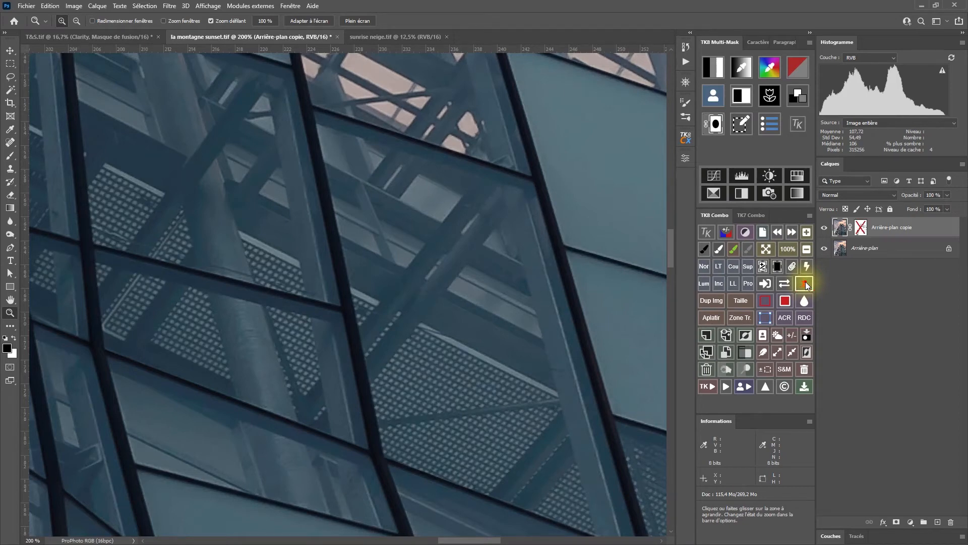
click(806, 249)
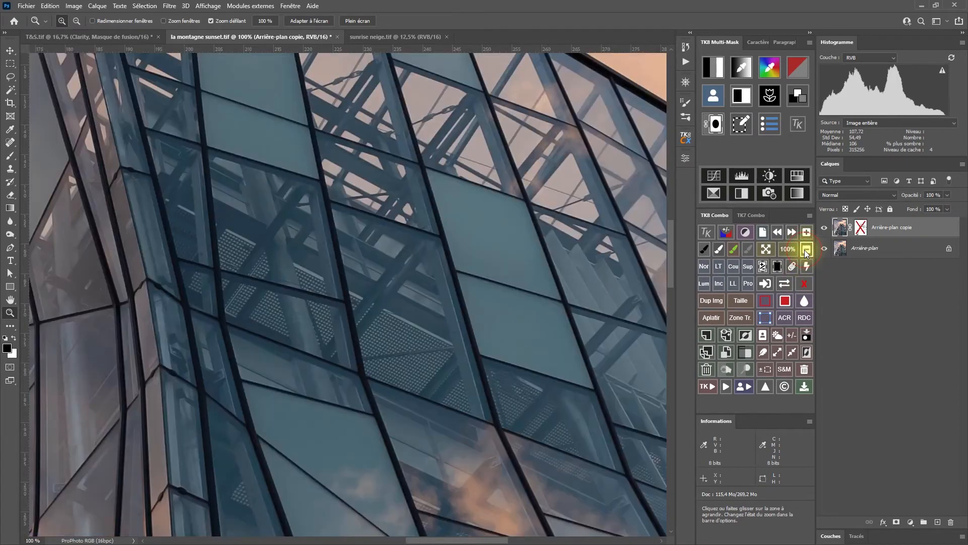
click(805, 284)
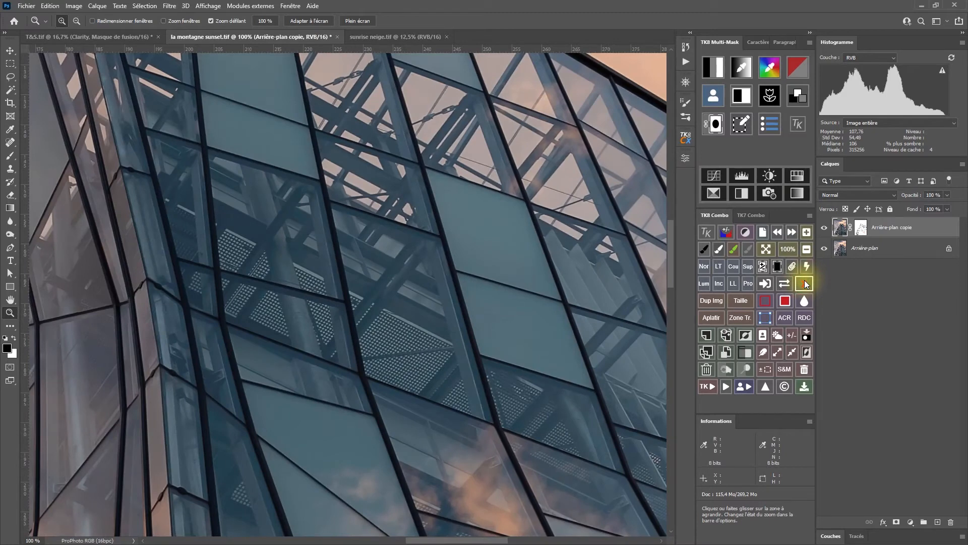
click(805, 283)
click(805, 284)
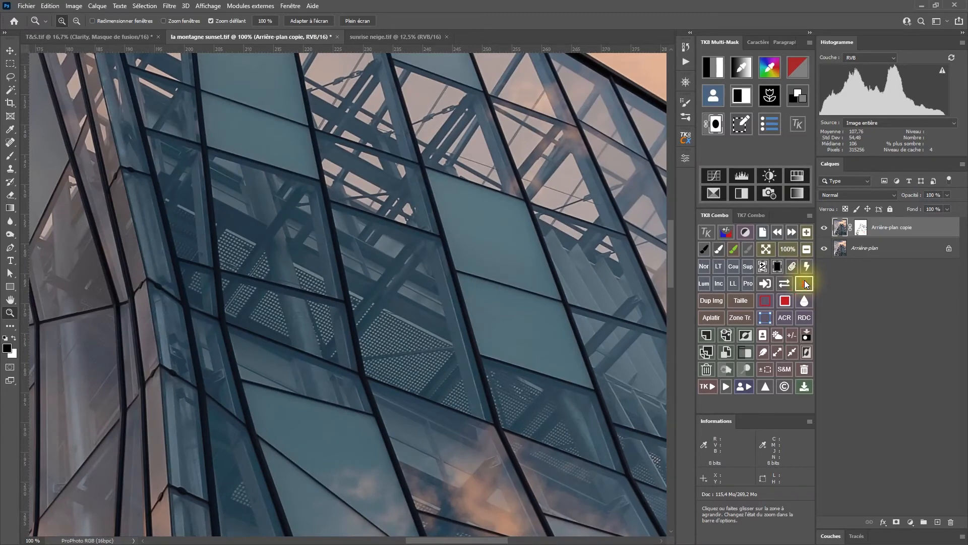
Compare the building photo with and without the masked noise reduction at 100%, and finish on the whole image.
click(824, 227)
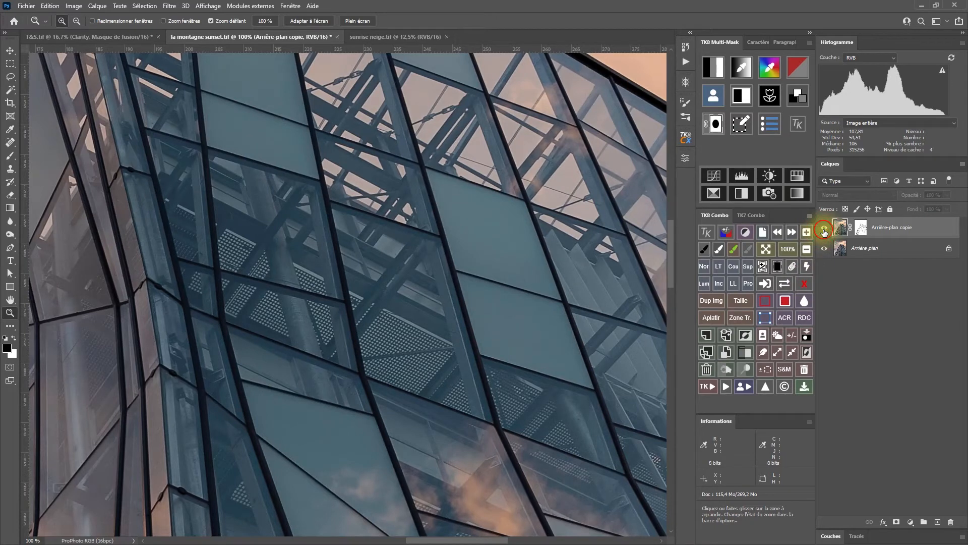
click(825, 228)
click(825, 228)
click(825, 228)
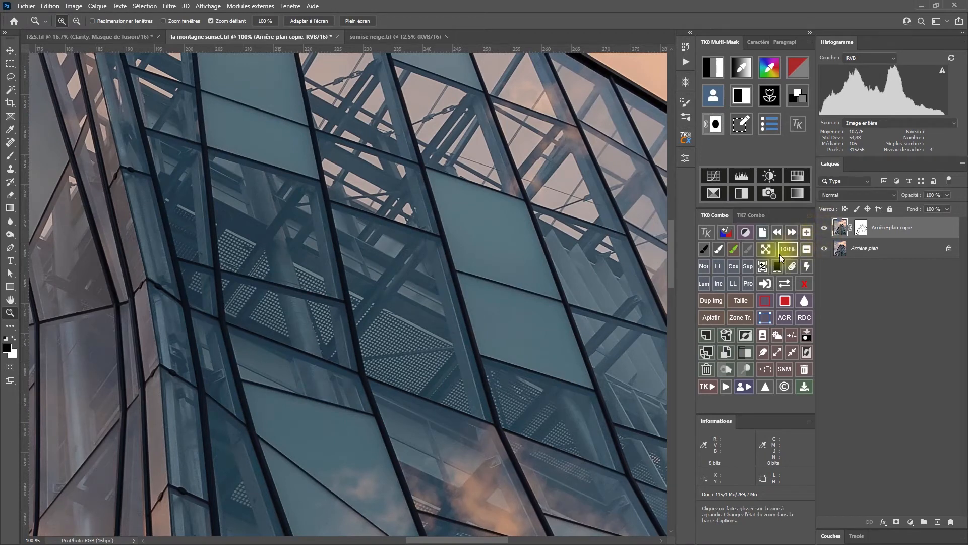
click(764, 249)
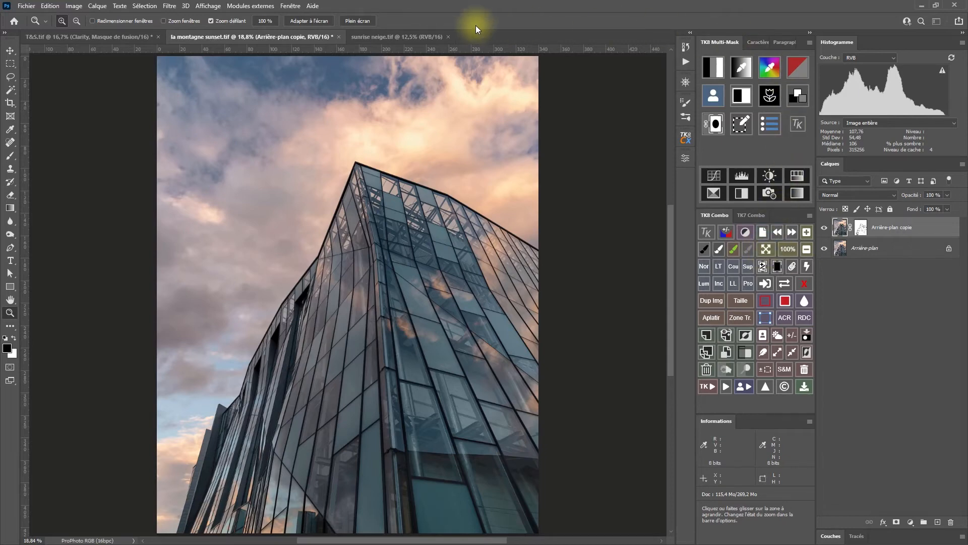
Switch to sunrise neige.tif and examine the texture of the snow mounds and foreground at 100%.
click(398, 37)
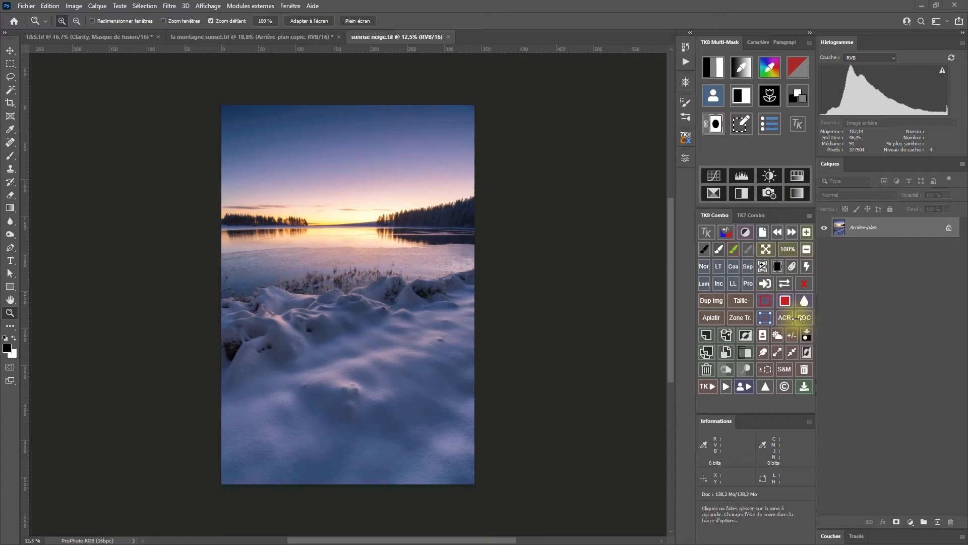
click(788, 249)
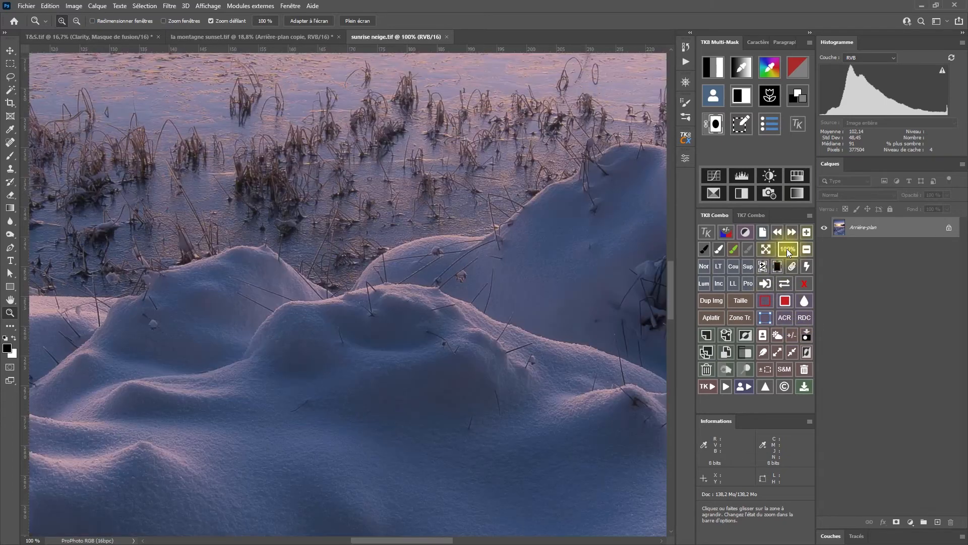
drag(554, 395, 388, 142)
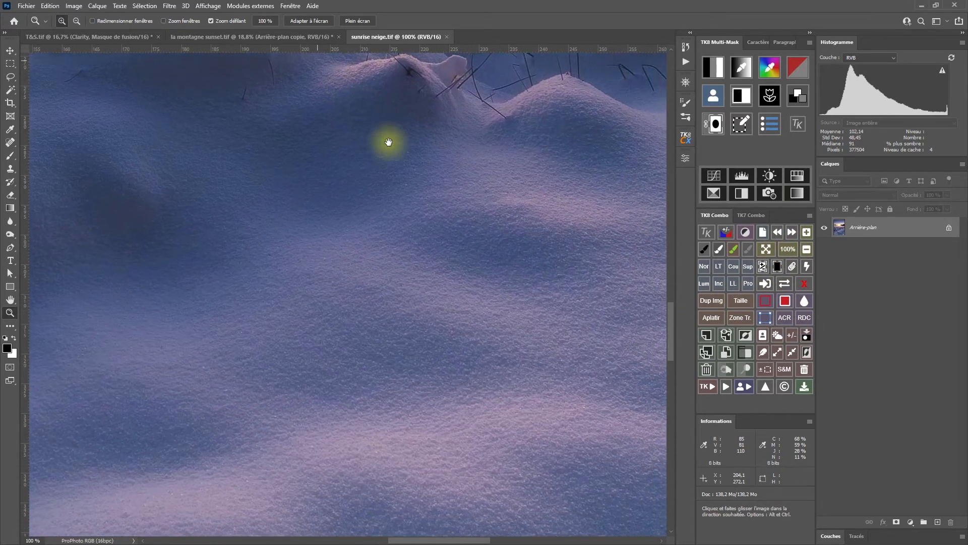
drag(612, 419, 333, 333)
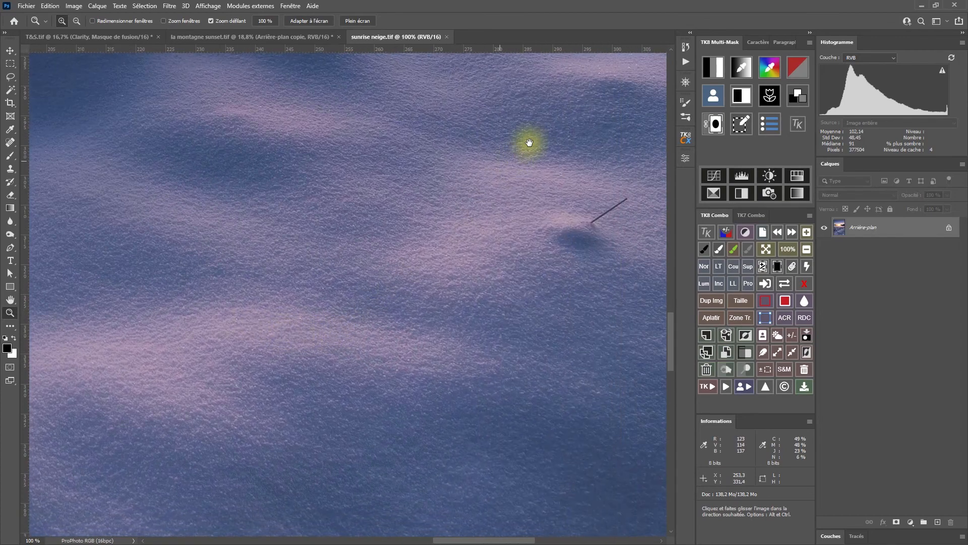
mouse_move(546, 122)
mouse_down()
mouse_move(478, 158)
mouse_move(377, 374)
mouse_move(370, 419)
mouse_up()
mouse_move(503, 190)
mouse_down()
mouse_move(428, 276)
mouse_move(397, 336)
mouse_up()
drag(435, 371, 539, 196)
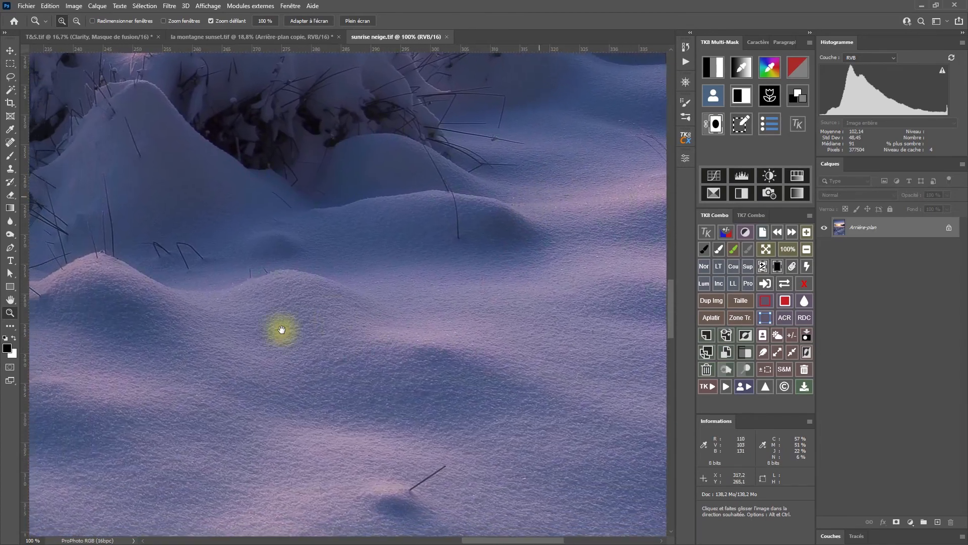
drag(281, 330, 551, 281)
mouse_move(404, 313)
mouse_down()
mouse_move(480, 223)
mouse_move(460, 227)
mouse_move(340, 326)
mouse_move(299, 374)
mouse_up()
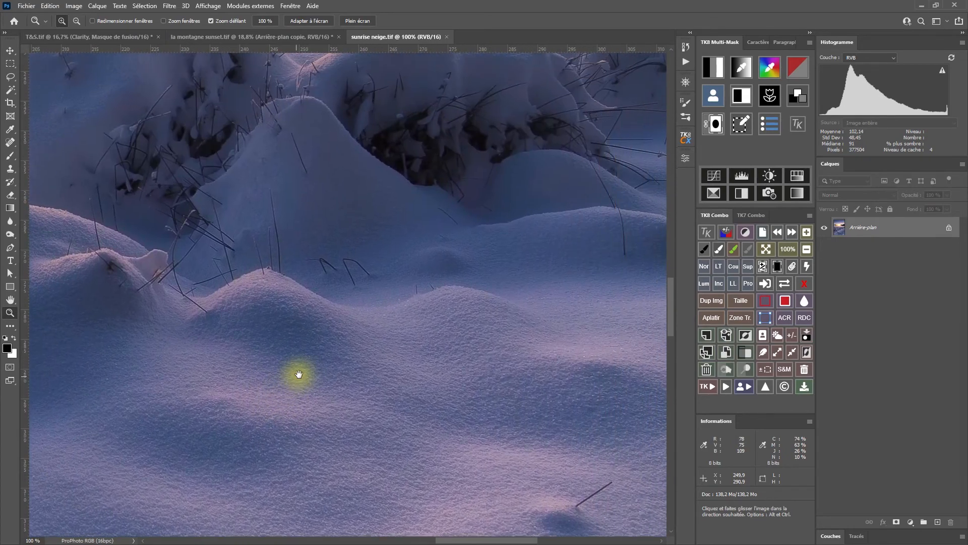
drag(459, 240, 412, 281)
drag(388, 218, 386, 191)
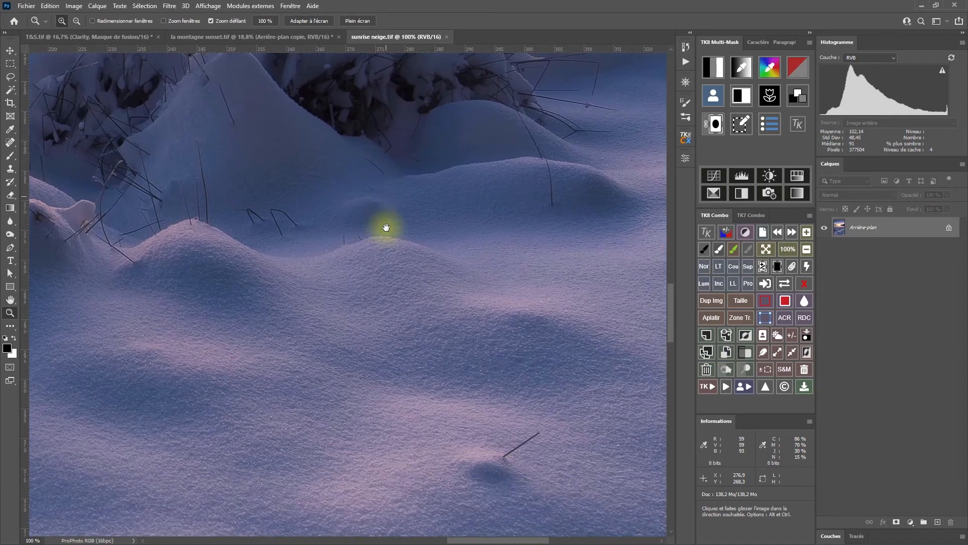
click(767, 250)
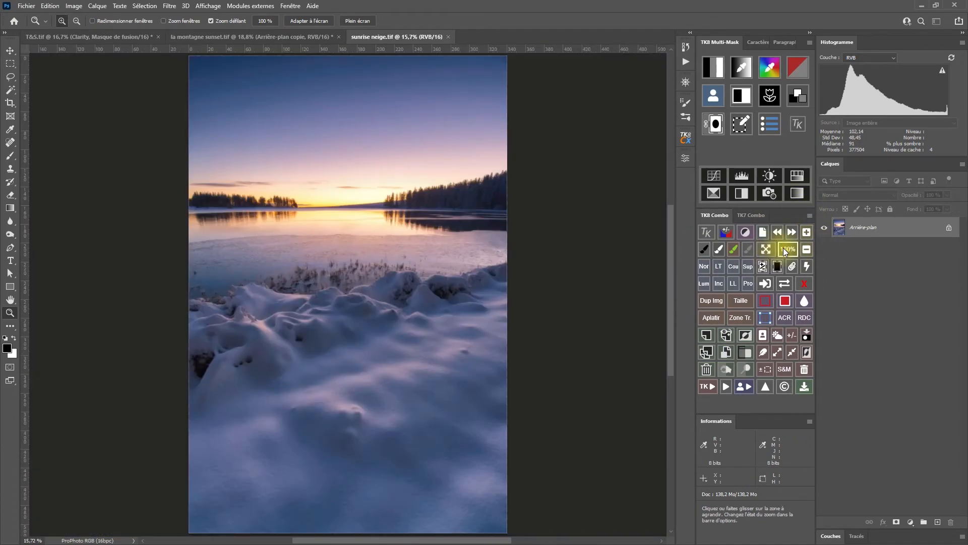
click(786, 251)
drag(448, 441, 339, 211)
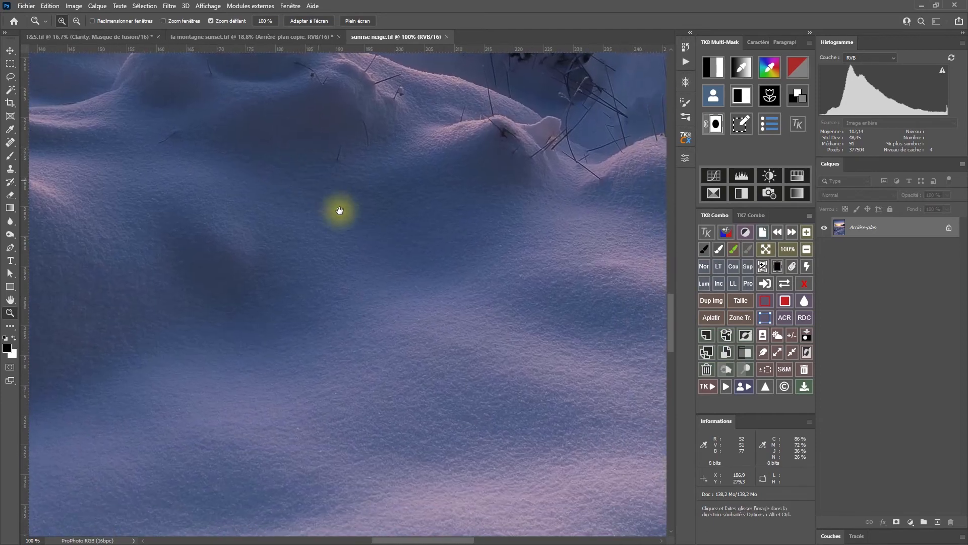
drag(486, 376, 415, 186)
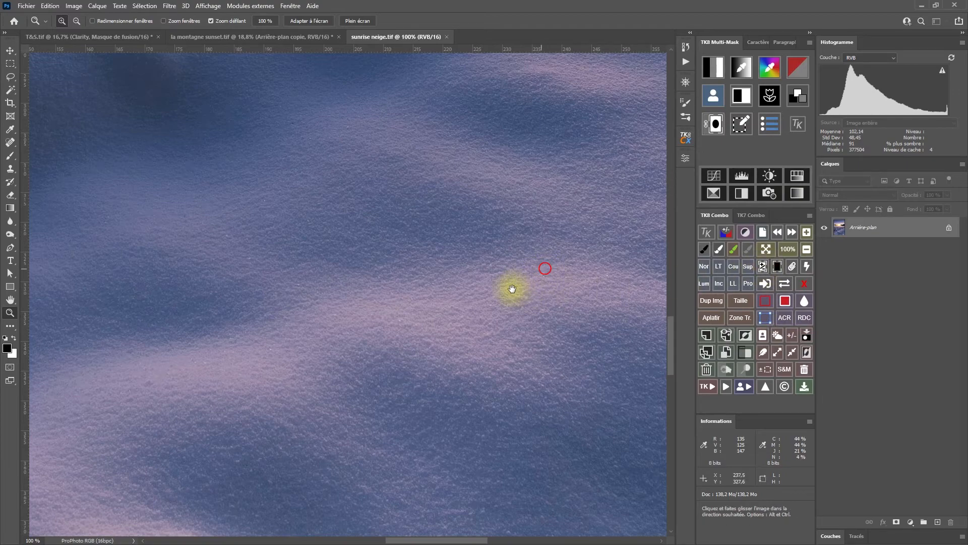
drag(512, 288, 319, 503)
drag(350, 277, 464, 318)
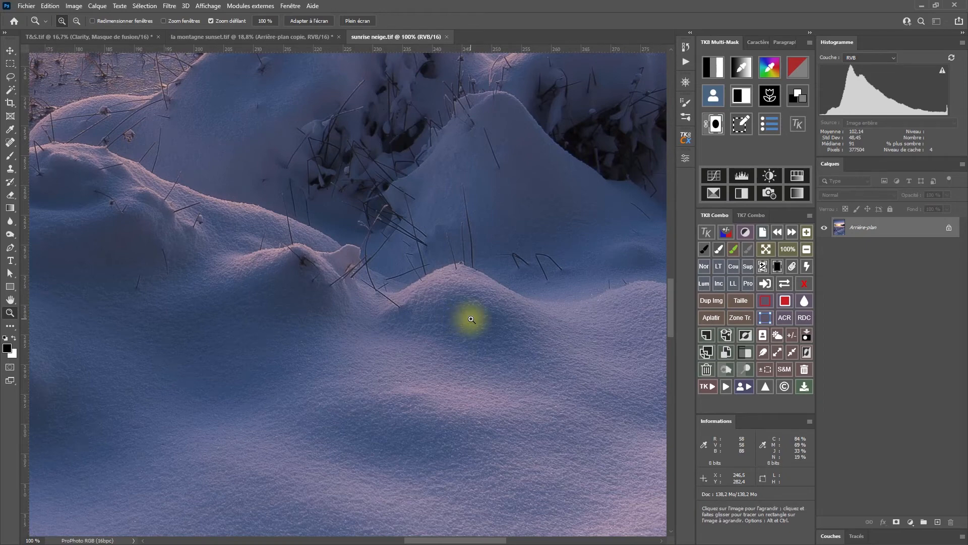
Duplicate the background and sharpen the copy with Accentuation at 200% gain, 2.0-pixel radius and threshold 1.
click(707, 352)
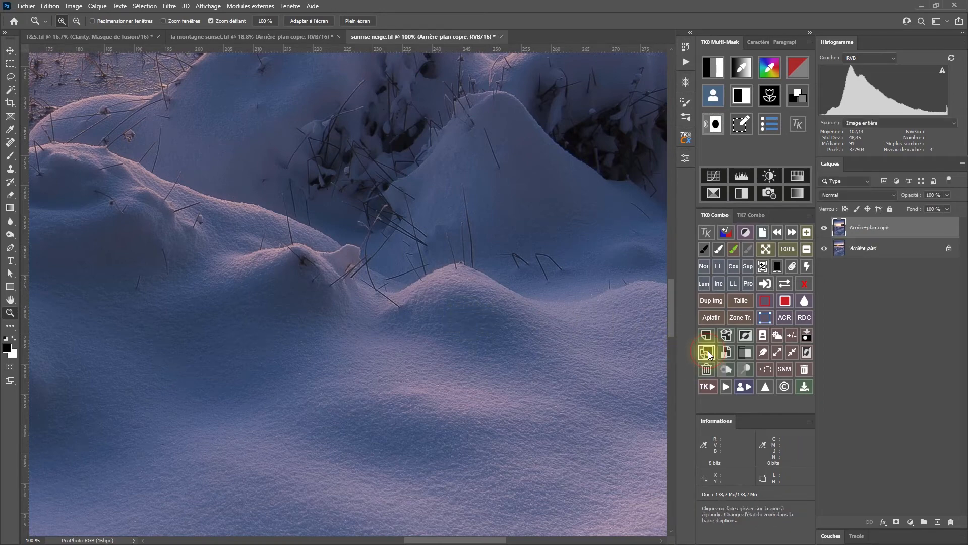
click(168, 9)
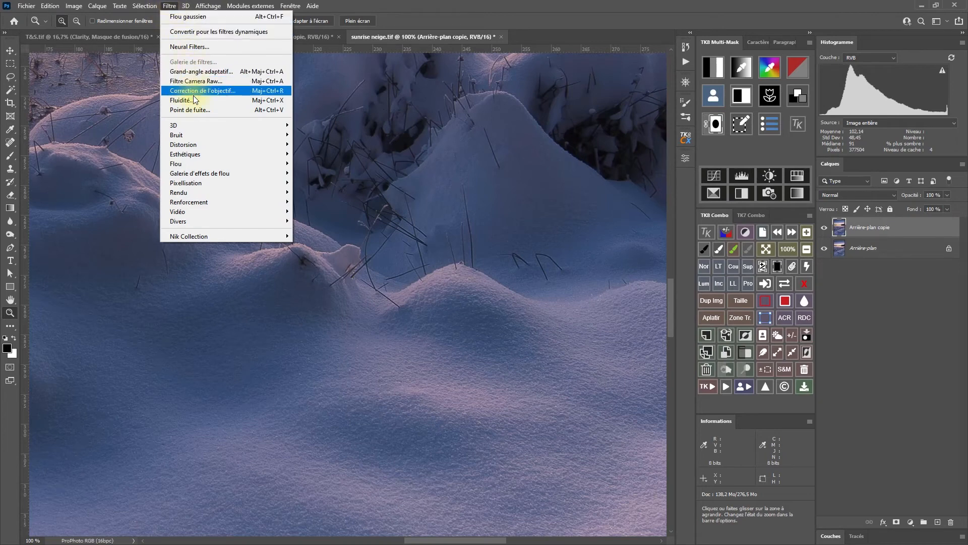
mouse_move(199, 200)
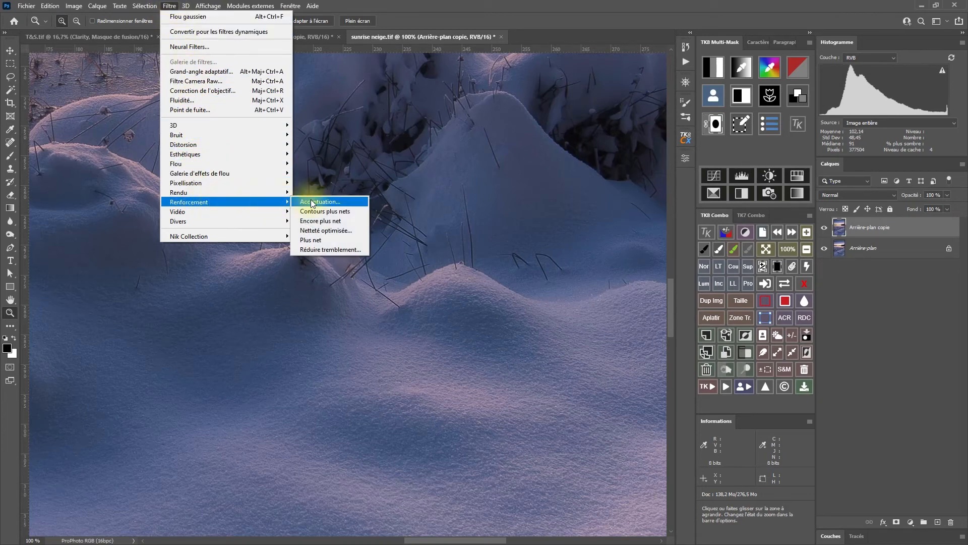
click(336, 203)
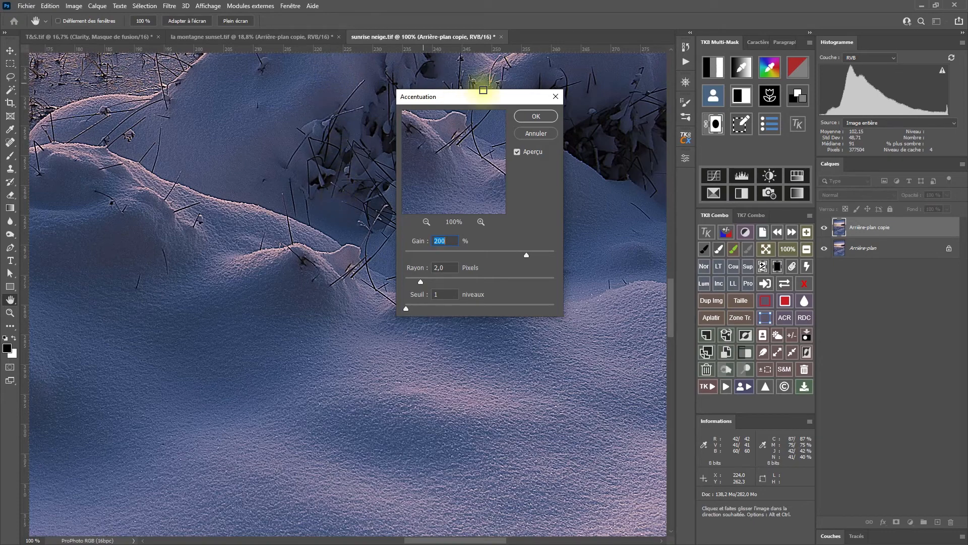
click(528, 116)
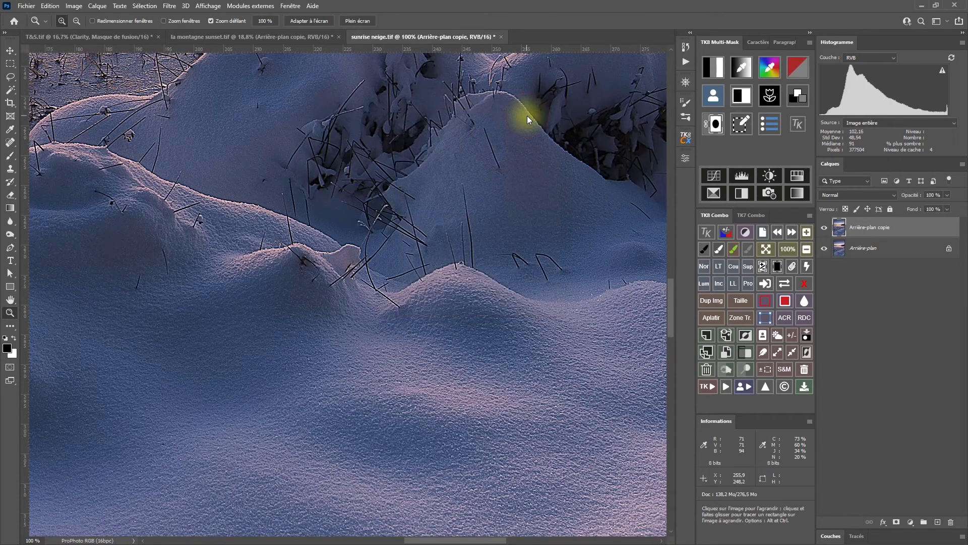
Compare the snow scene with and without the sharpened copy, and leave the copy hidden.
click(826, 228)
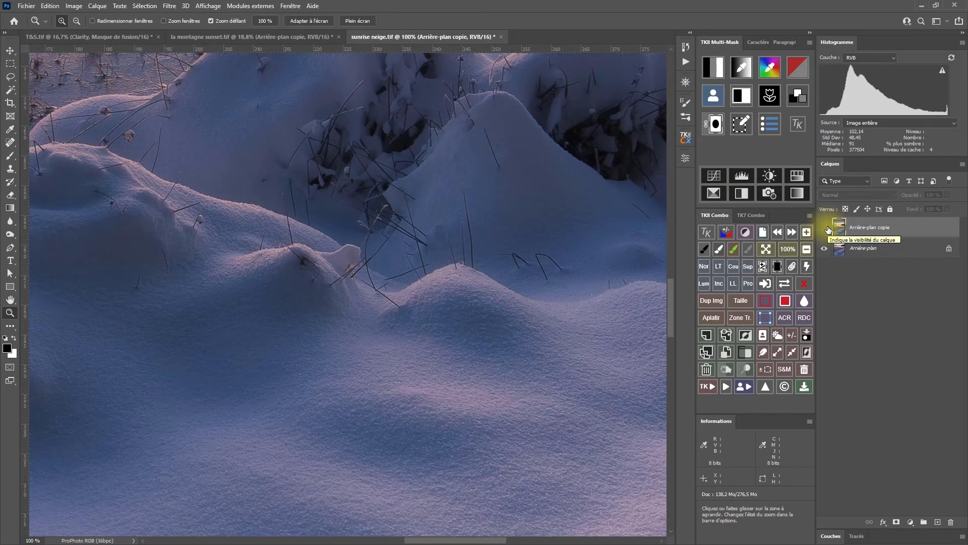
click(826, 228)
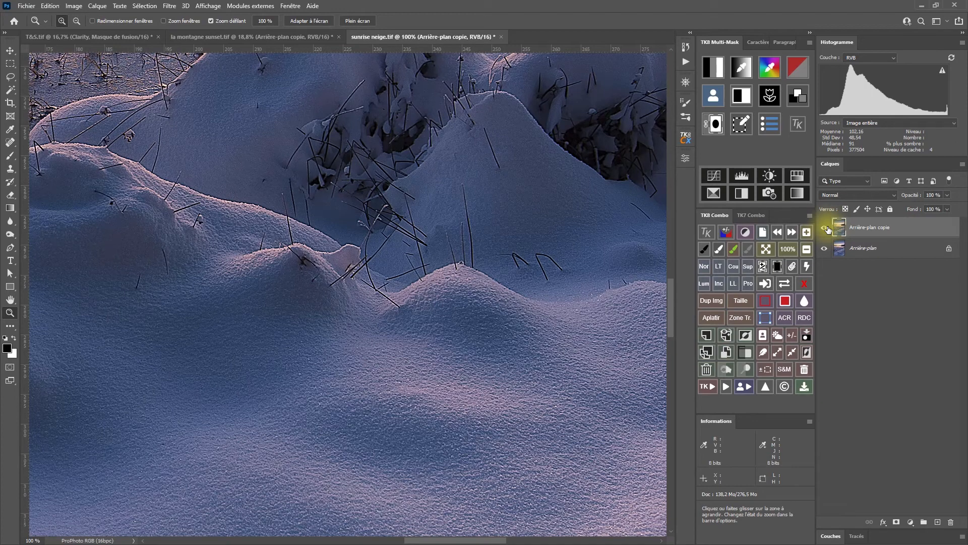
click(826, 228)
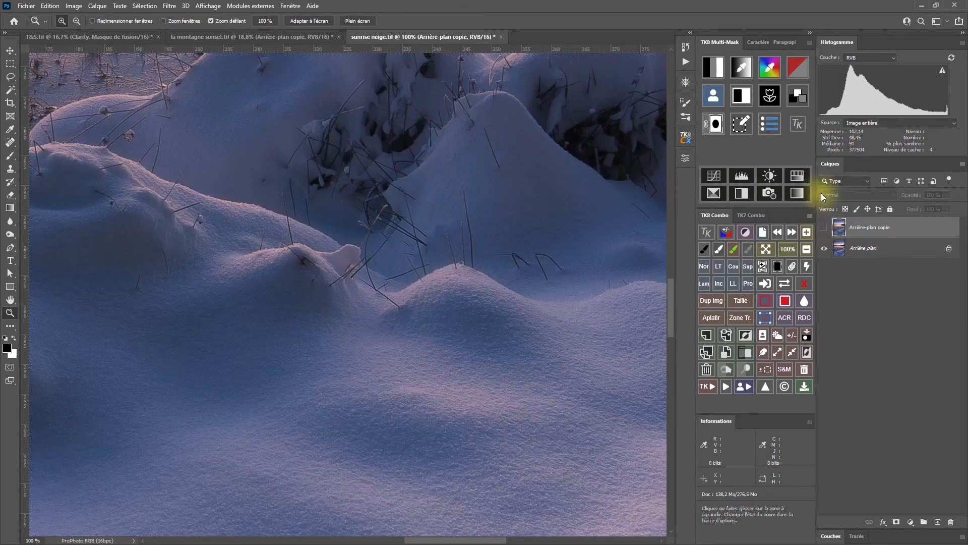
Generate a TK8 contour mask of the snow scene and expand it with Maximum at a 2-pixel radius, preserving roundness.
click(777, 93)
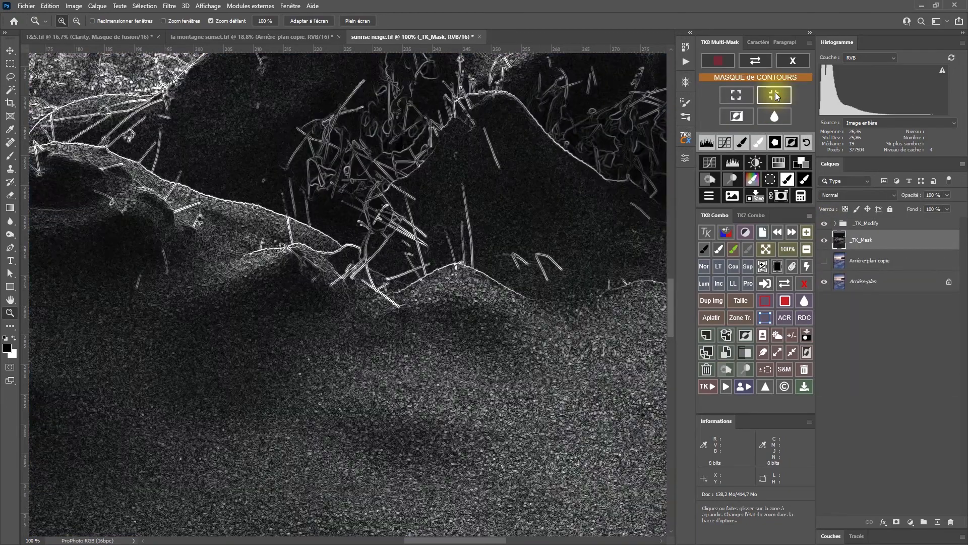
click(735, 95)
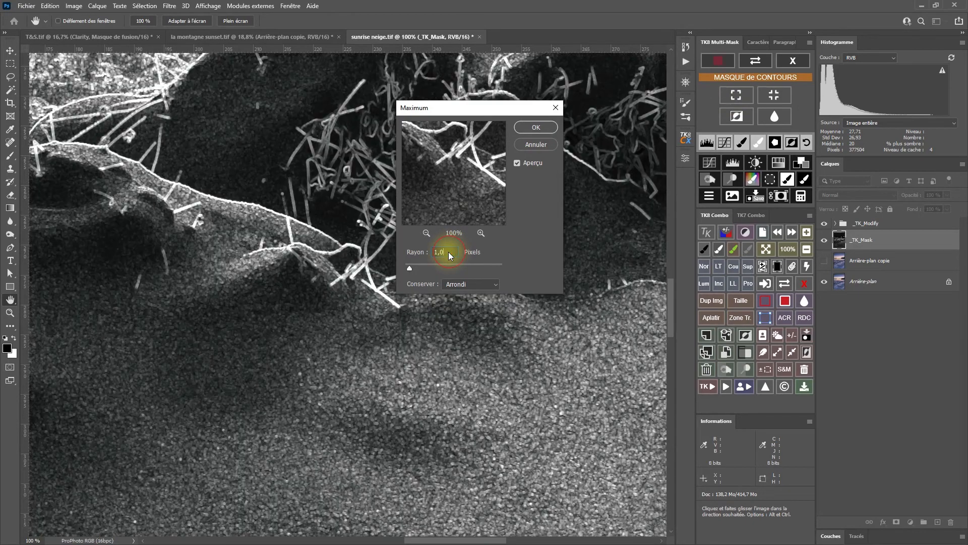
drag(449, 253, 429, 252)
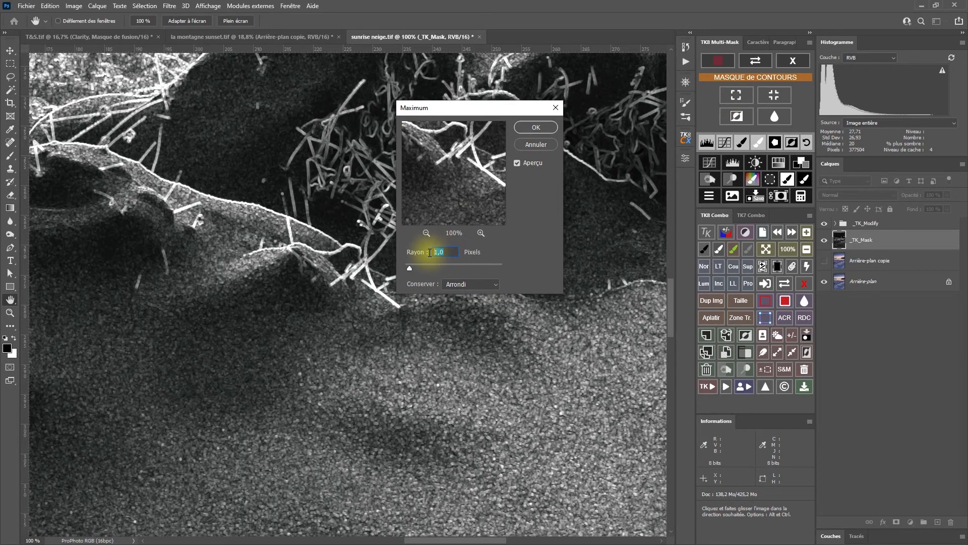
text(2)
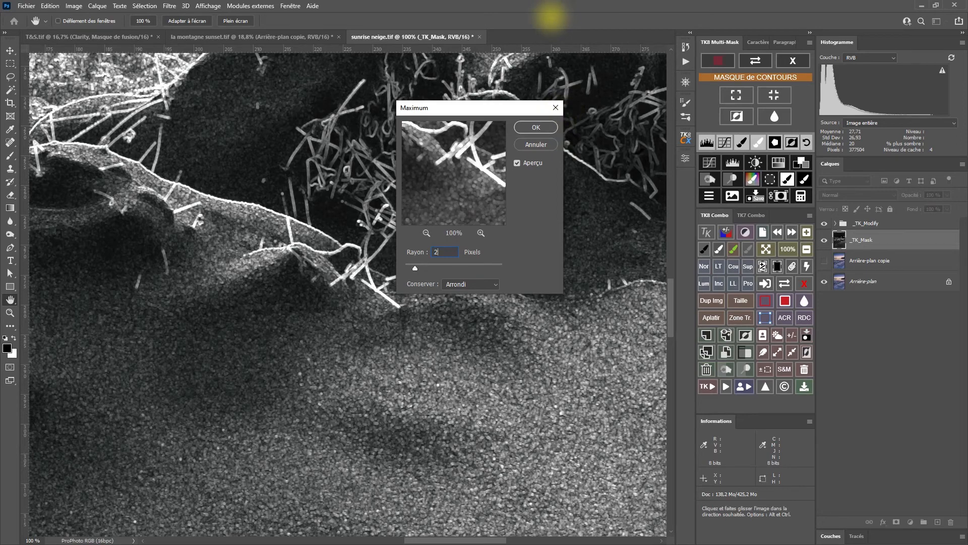
click(536, 128)
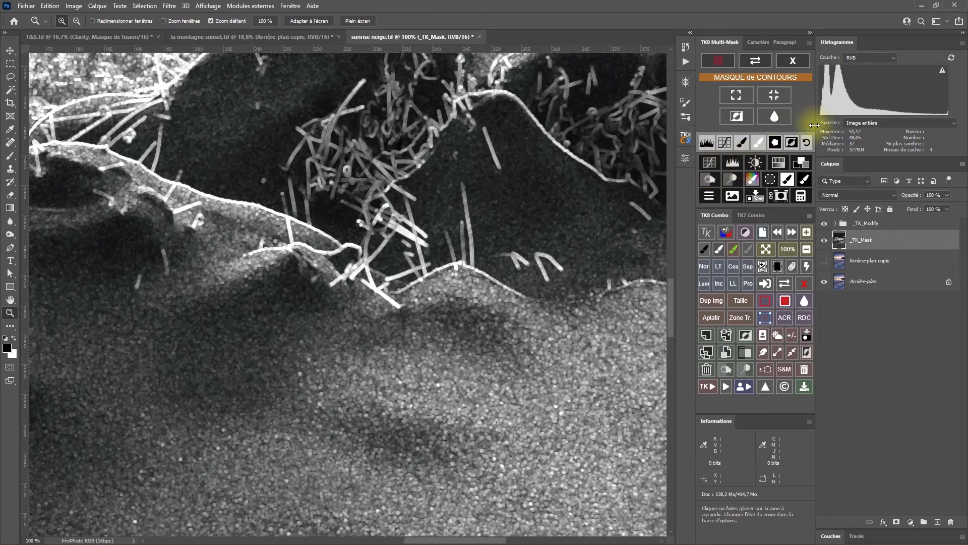
Invert the contour mask, apply it as a layer mask to the sharpened background copy, and show that layer.
click(792, 143)
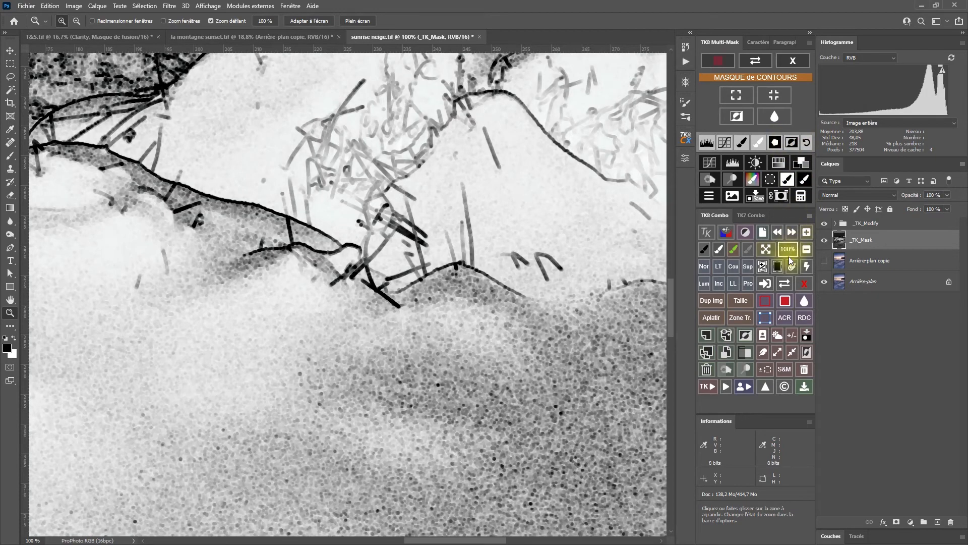
click(778, 196)
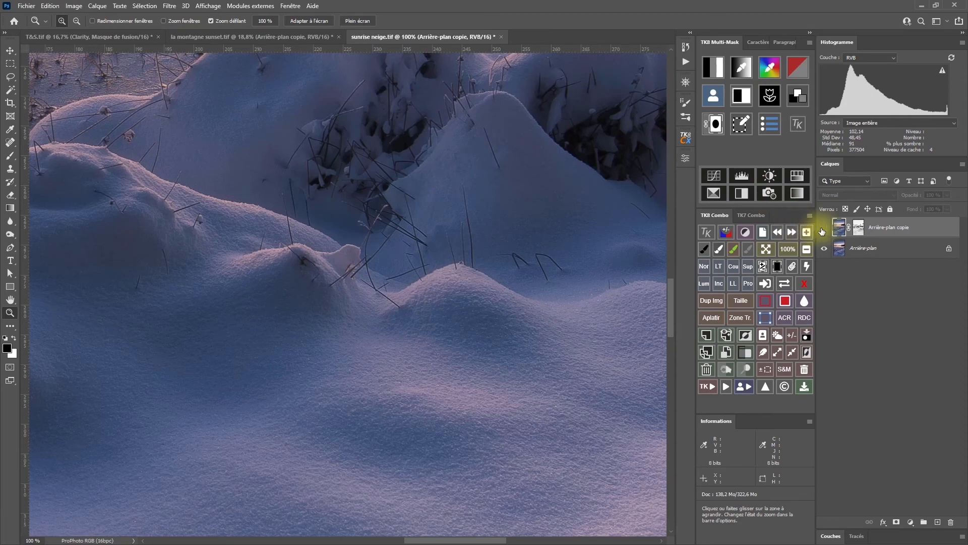
click(823, 227)
Compare the snow foreground and mounds with and without the masked sharpening layer at 100%, leaving it visible.
click(823, 230)
click(823, 230)
drag(437, 402, 463, 315)
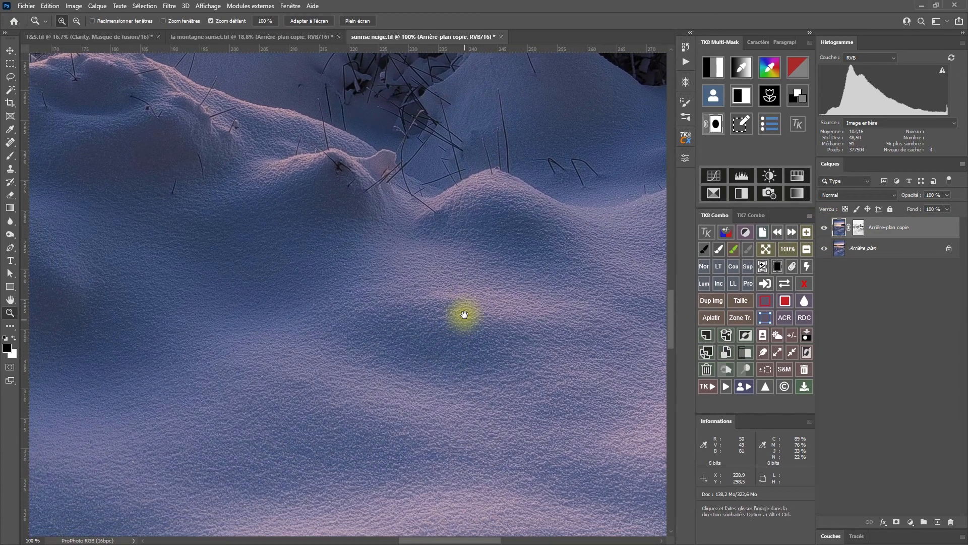
drag(531, 214, 504, 320)
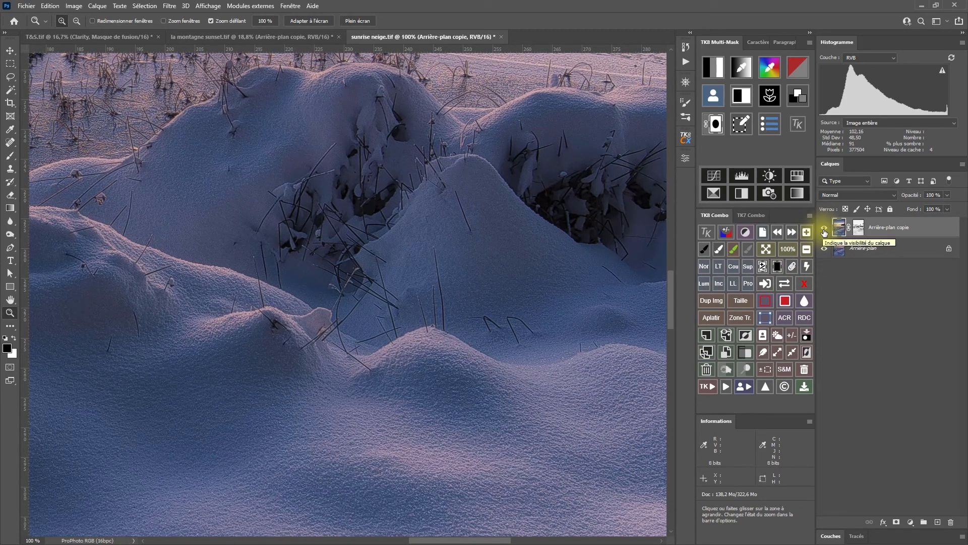
click(824, 231)
click(823, 234)
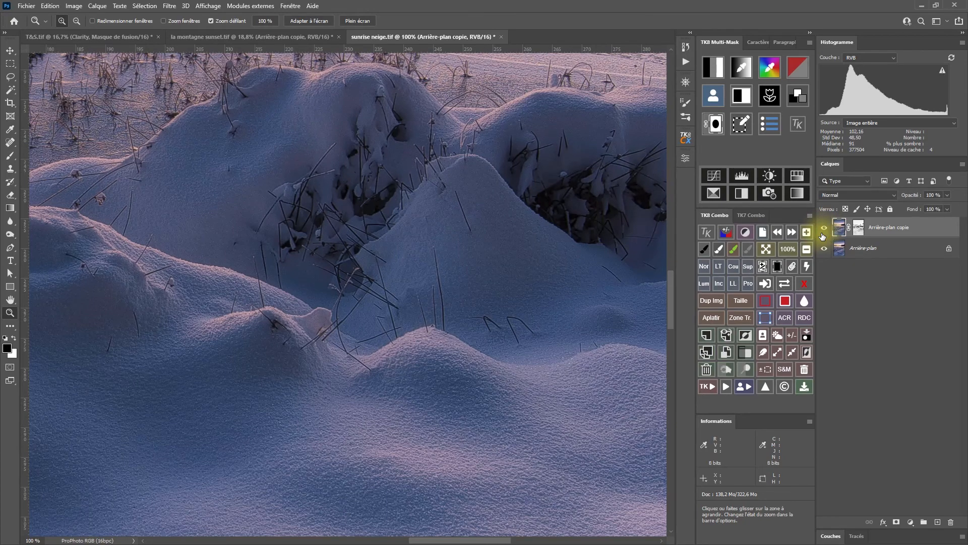
Disable the sharpened copy's mask and inspect the grass stems and pointed snow mound at 200% with and without the layer.
click(803, 285)
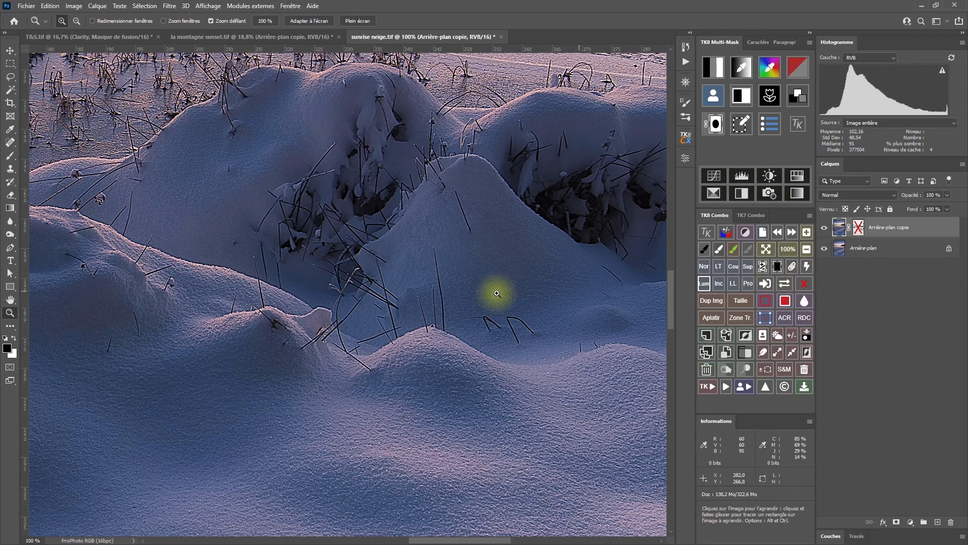
click(419, 287)
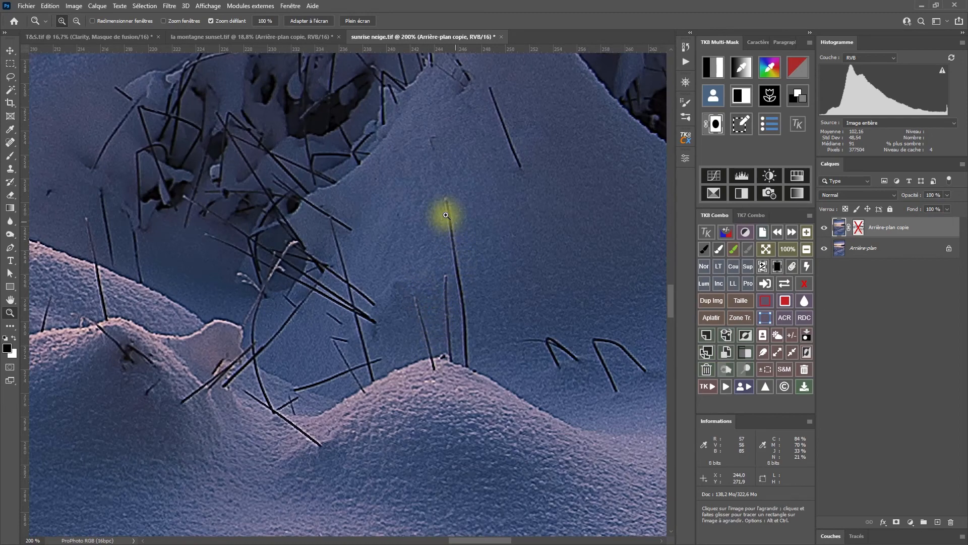
drag(375, 372, 458, 375)
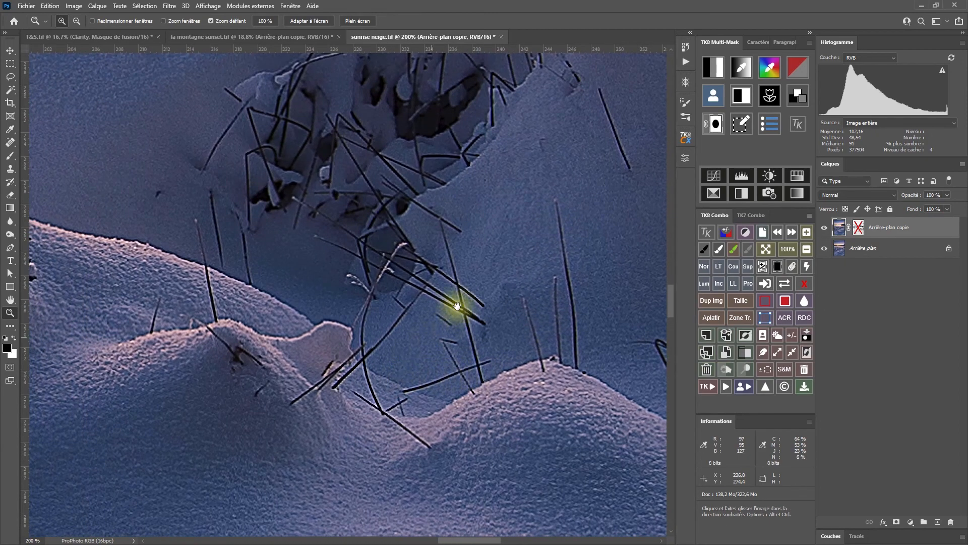
drag(454, 305, 275, 375)
drag(515, 353, 422, 343)
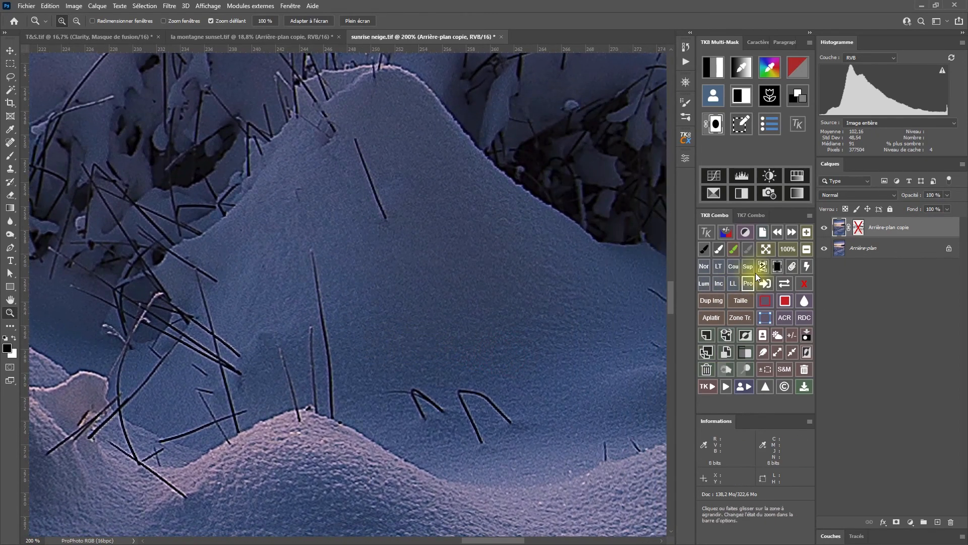
click(824, 228)
click(824, 228)
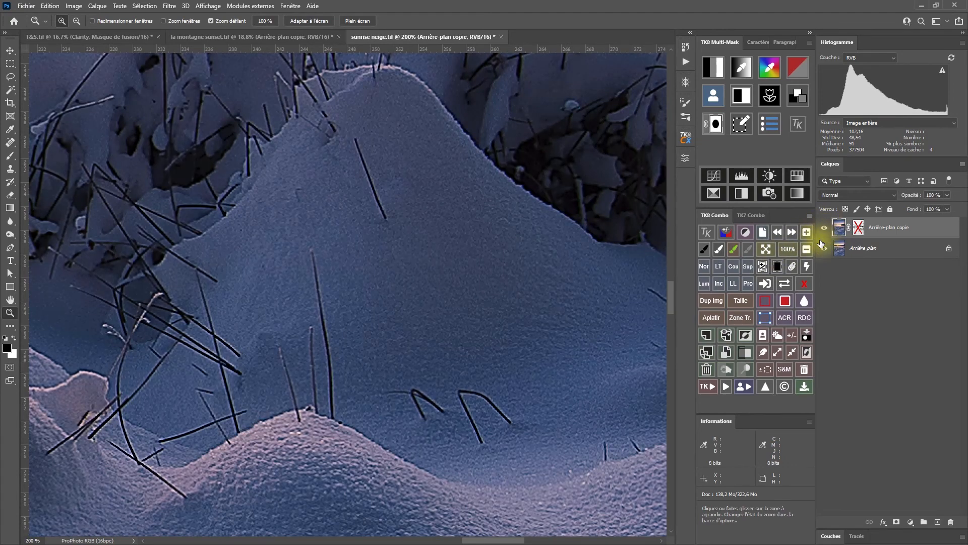
Compare masked and unmasked sharpening on the pointed snow mound at 200%, leaving the layer mask enabled.
click(799, 284)
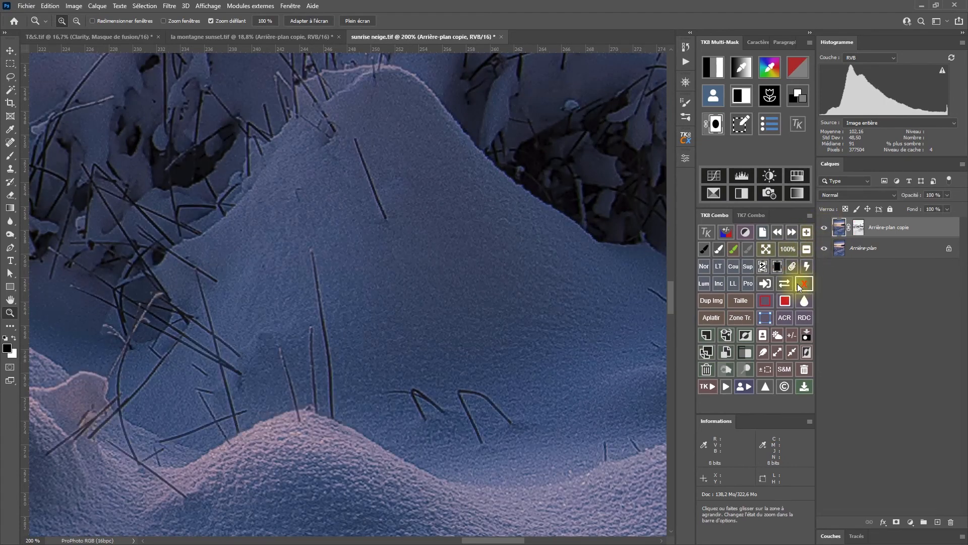
click(799, 285)
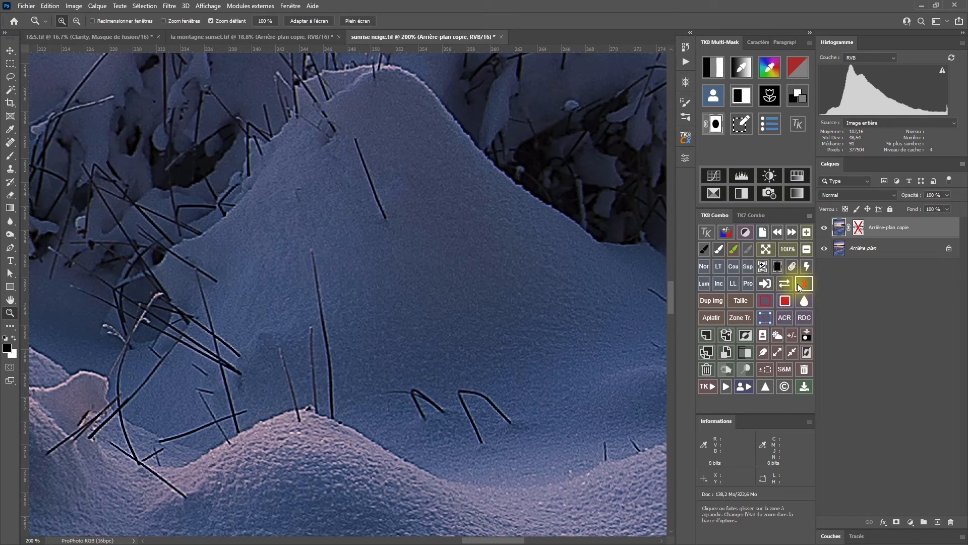
click(799, 285)
click(799, 285)
click(799, 285)
Compare the snowy shore at 50% with the sharpening mask enabled and disabled, ending with it enabled.
click(806, 249)
click(805, 249)
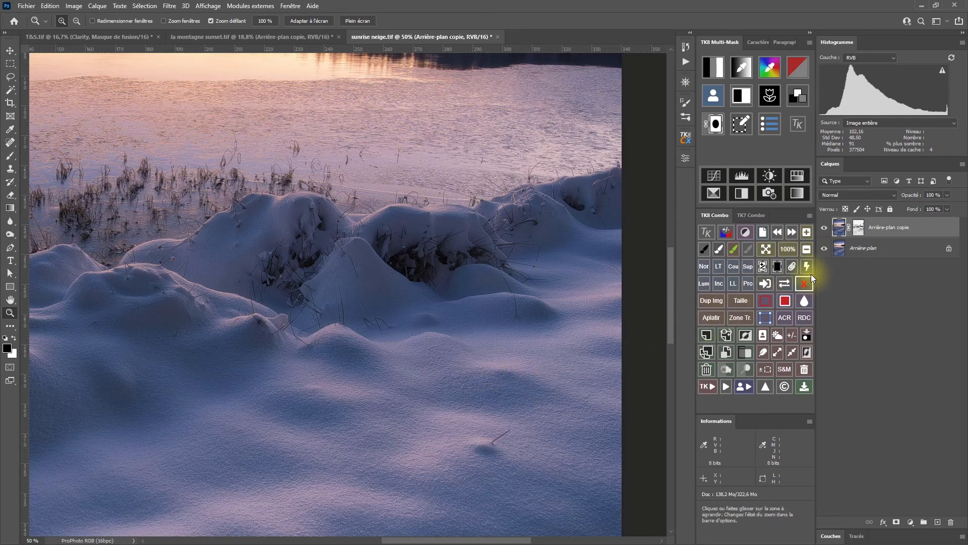
click(801, 286)
click(800, 286)
click(800, 286)
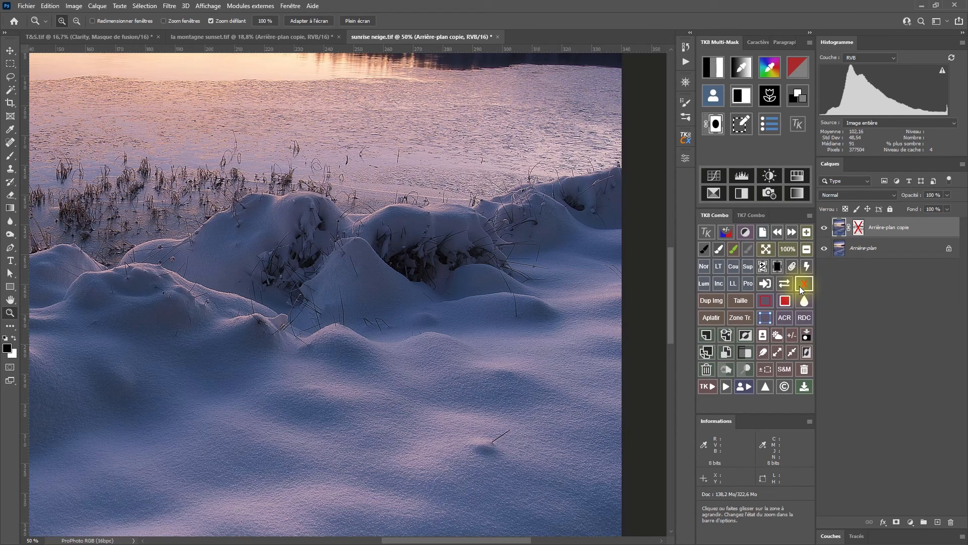
click(800, 286)
click(799, 286)
click(800, 286)
Compare the snowy shore at 50% with the masked sharpening layer hidden and shown, leaving it visible.
click(825, 230)
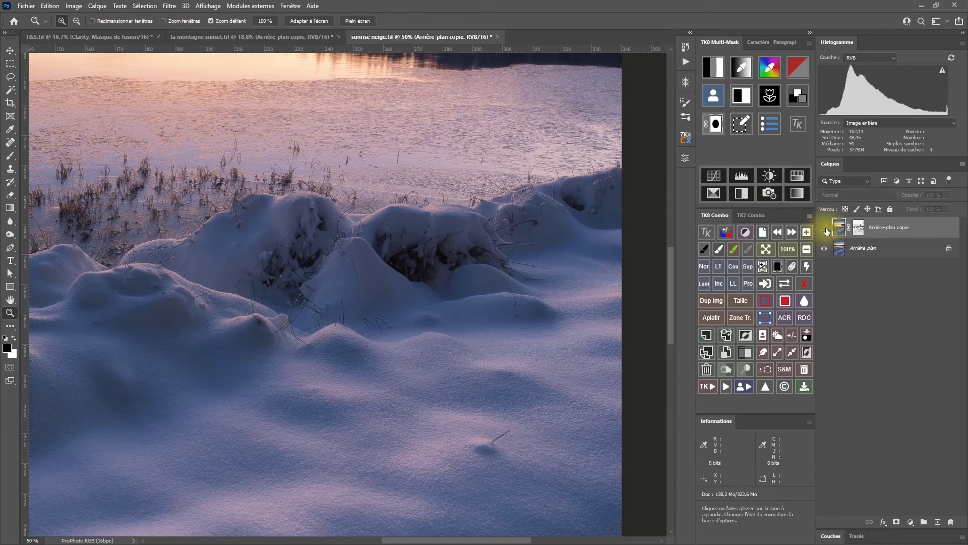
click(825, 230)
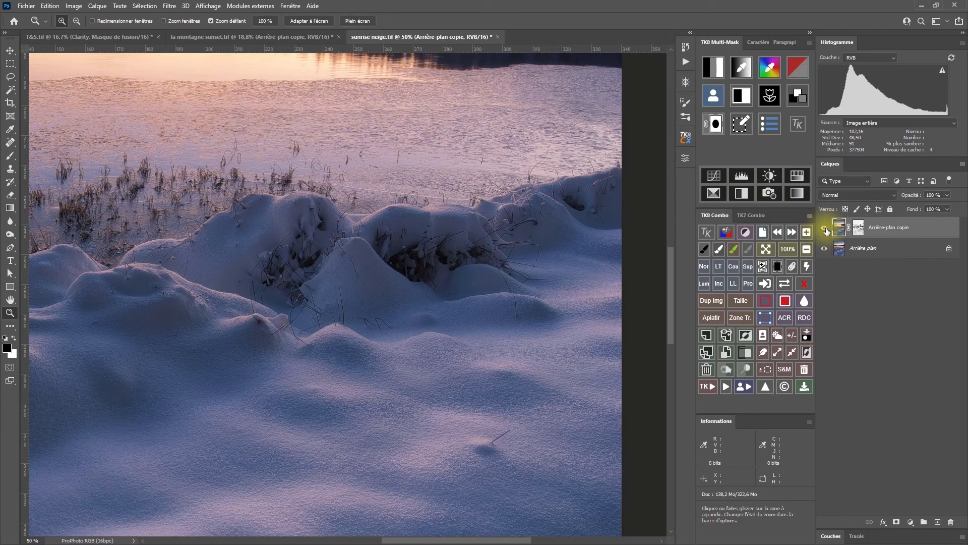
click(825, 230)
click(825, 230)
Disable the layer mask to examine the snow mounds and grasses at 100%, re-enable it, and view the whole image.
click(807, 285)
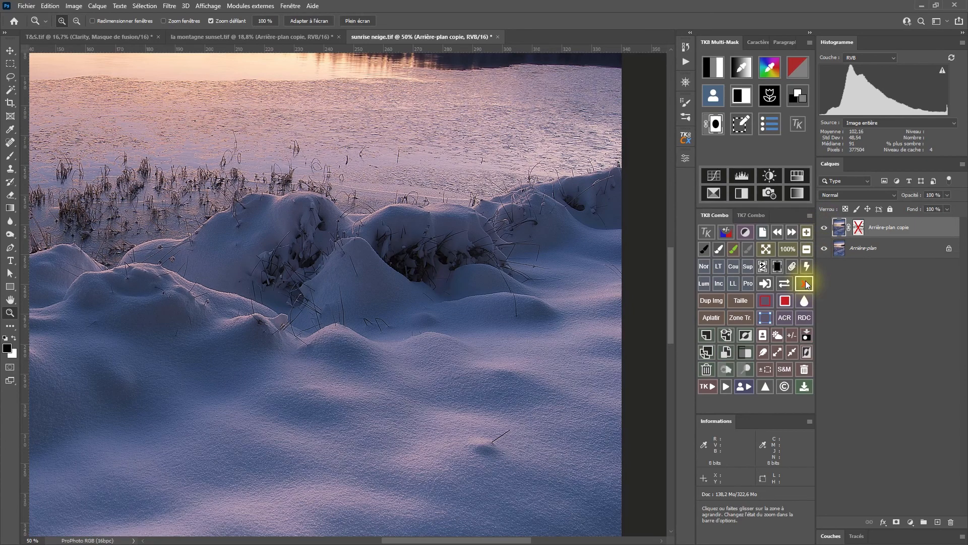
click(525, 264)
click(788, 249)
drag(604, 281, 458, 320)
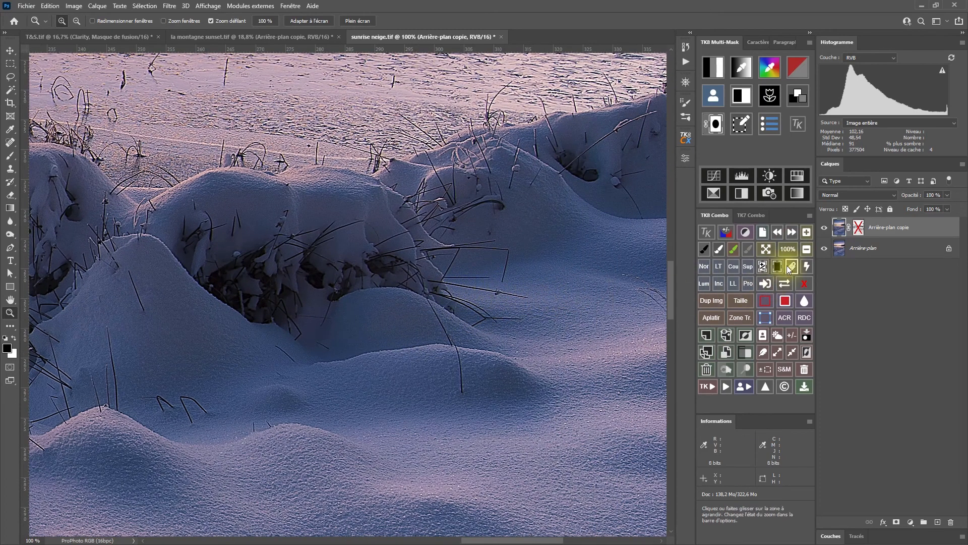
click(804, 287)
click(766, 249)
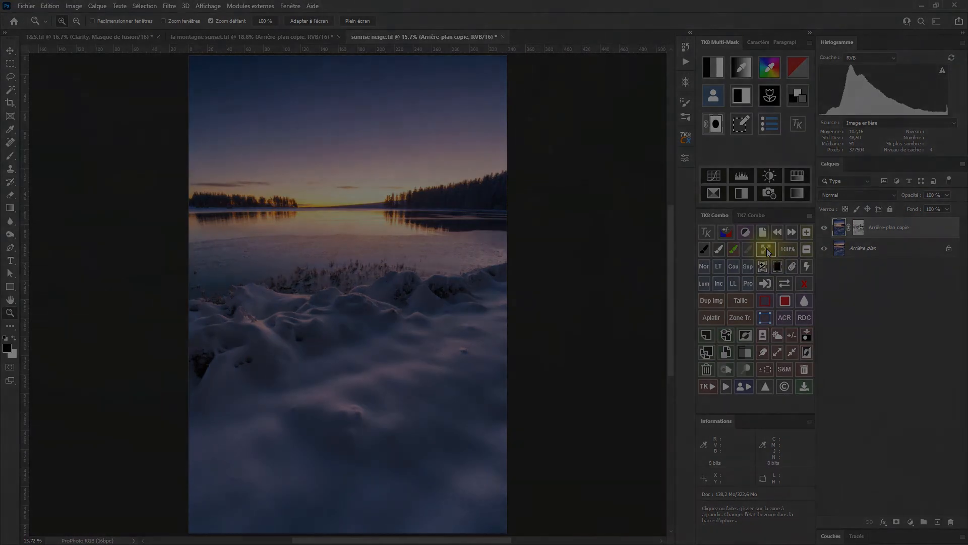